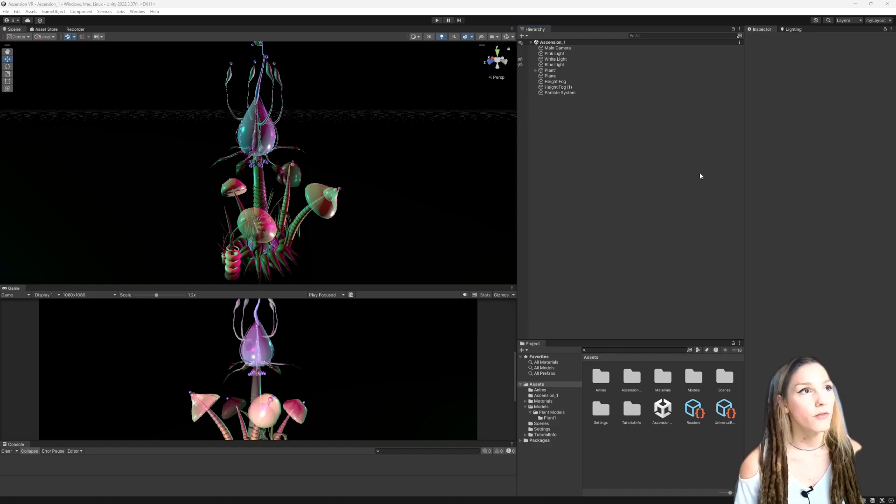
Switch to the web browser, search for "oculus software" and open Meta's Quest setup page
key(alt+Tab)
text(oculus)
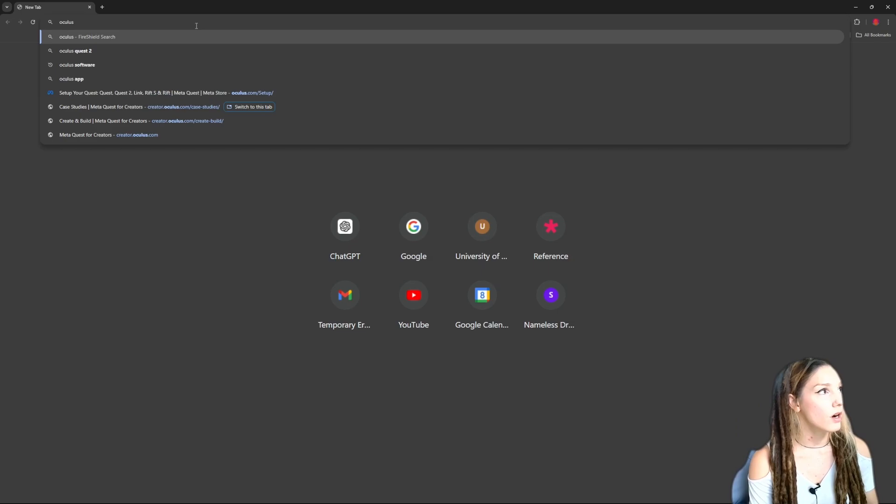
text( software)
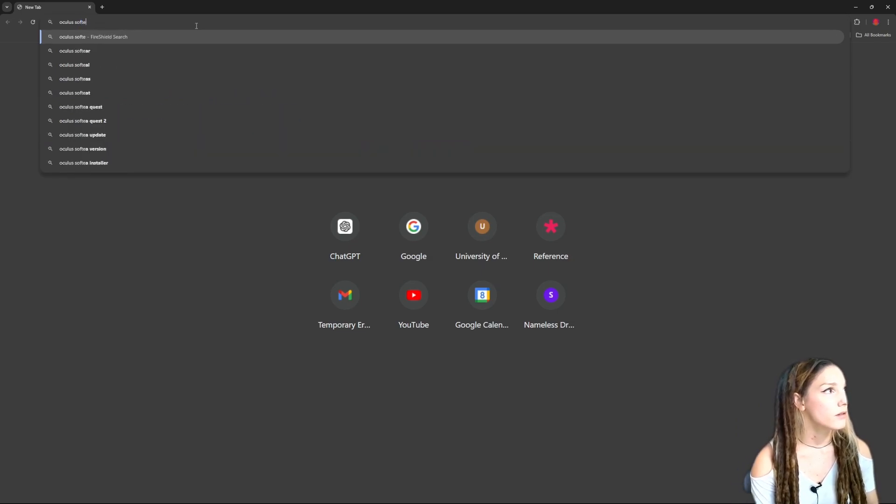
key(Return)
click(115, 117)
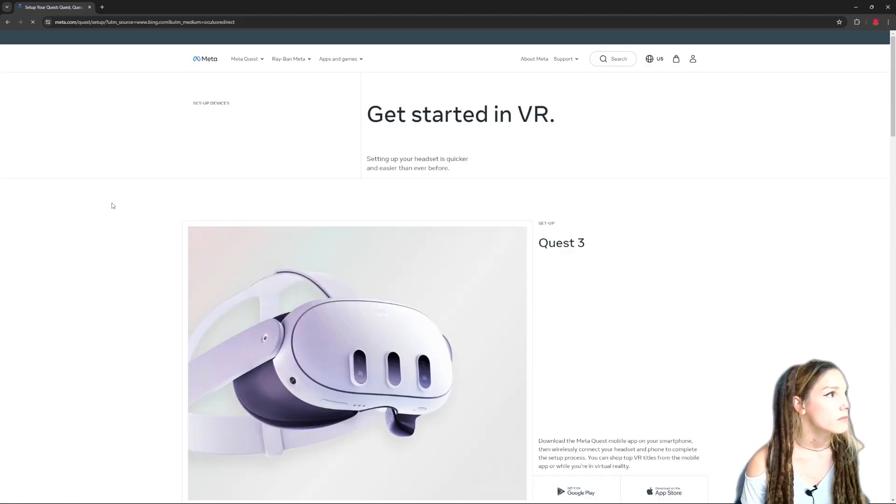
Look through the headset setup page for the Quest 2 Air Link and Link Cable software download
scroll(586, 140, down, 2)
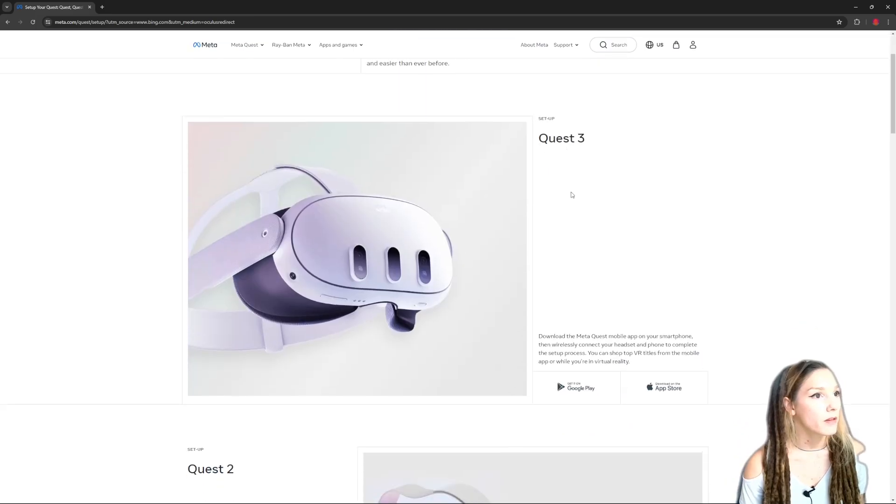
scroll(597, 141, down, 8)
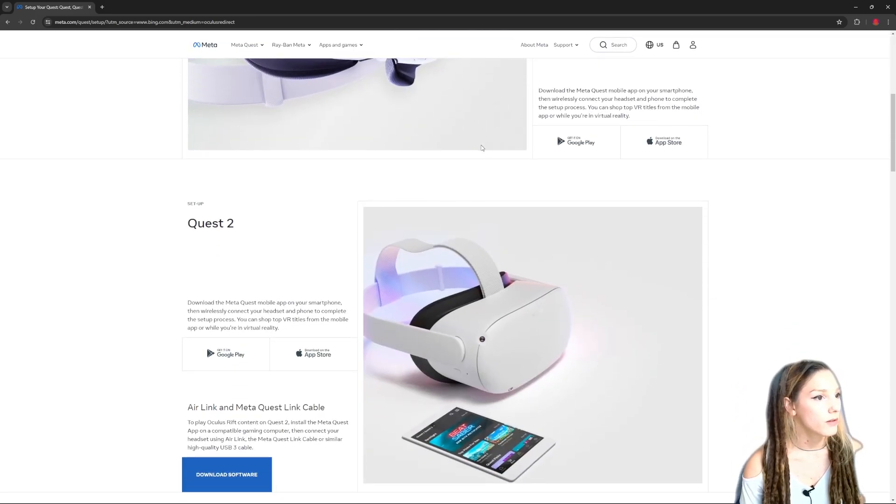
scroll(272, 364, down, 1)
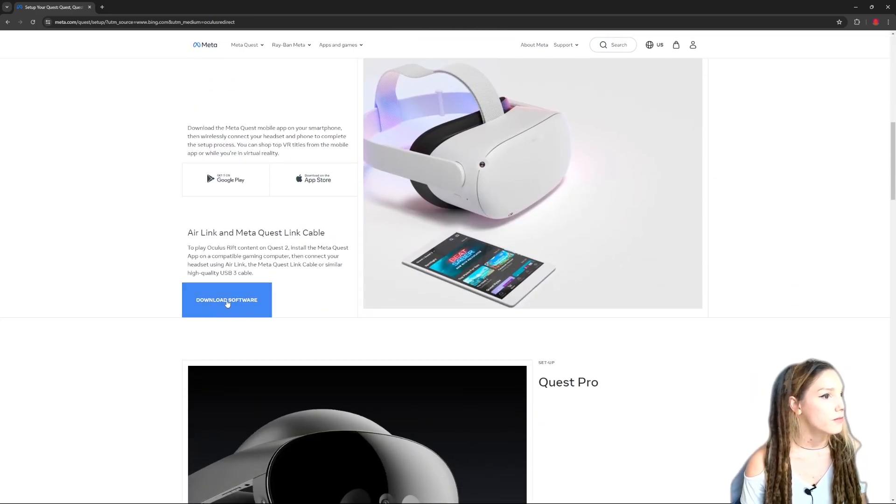
scroll(274, 285, down, 4)
scroll(273, 284, up, 4)
scroll(257, 235, up, 2)
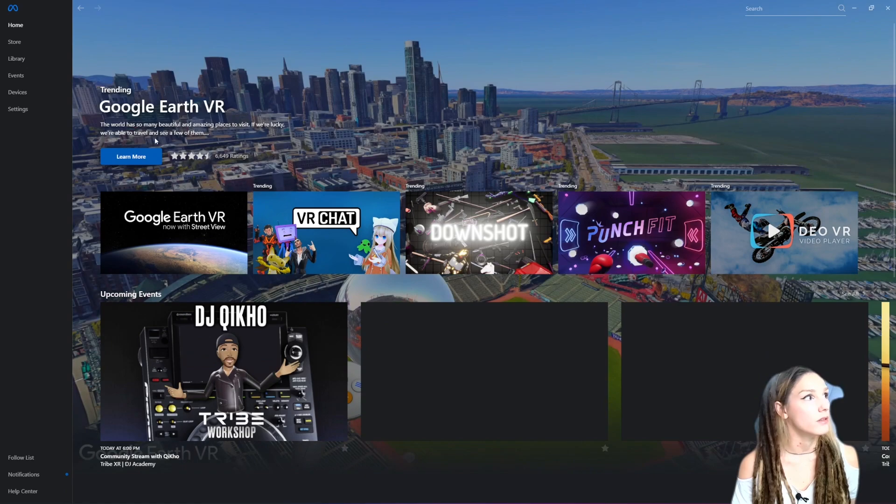
Check the headset connection among the Meta Quest app's devices, switch back to Unity and narrow the Scene and Game views
click(14, 98)
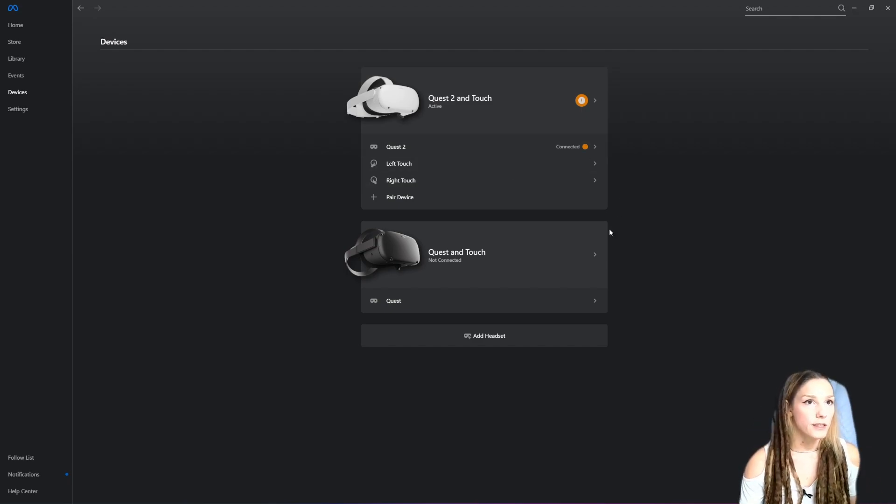
click(518, 496)
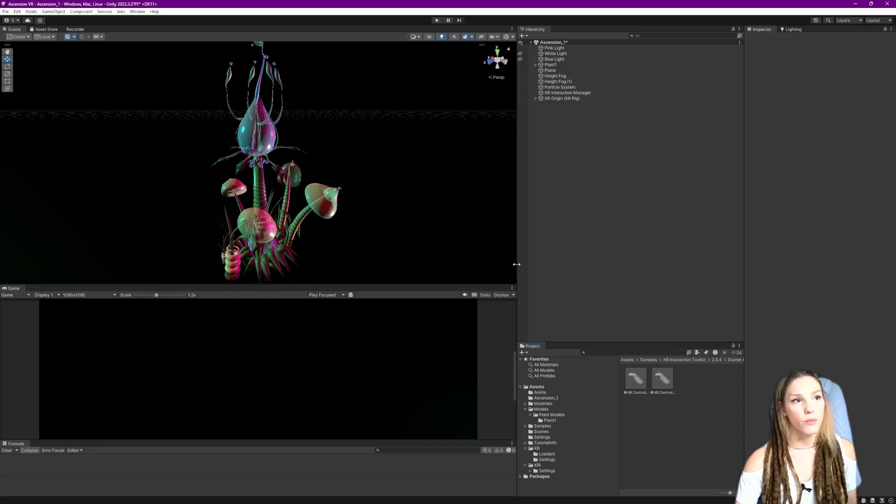
drag(516, 264, 446, 280)
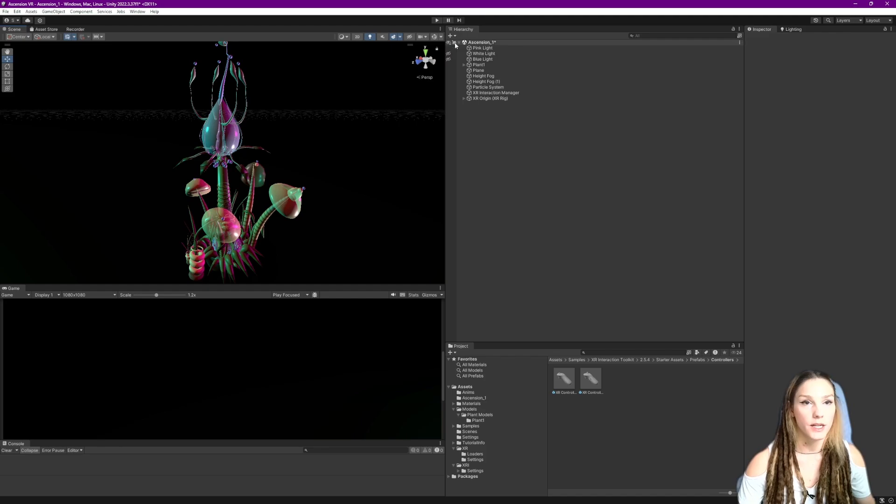
Search the Unity Registry in the Package Manager for "xr" packages and close the window
click(136, 12)
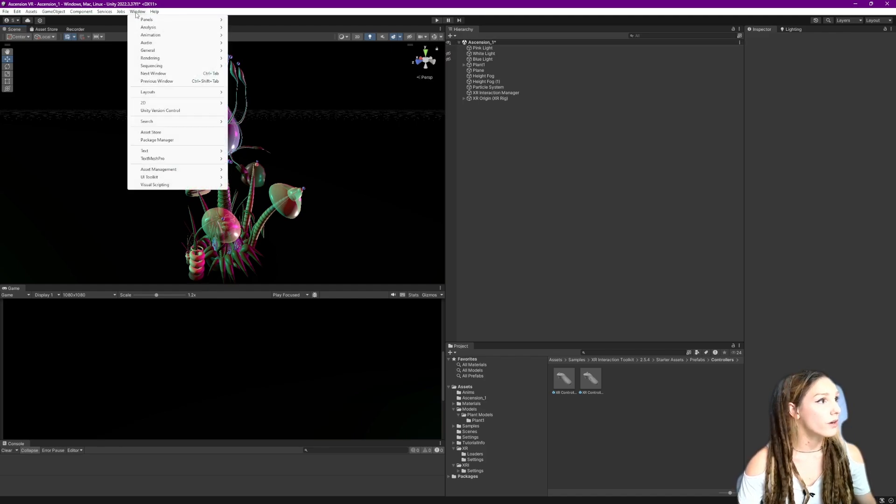
click(159, 140)
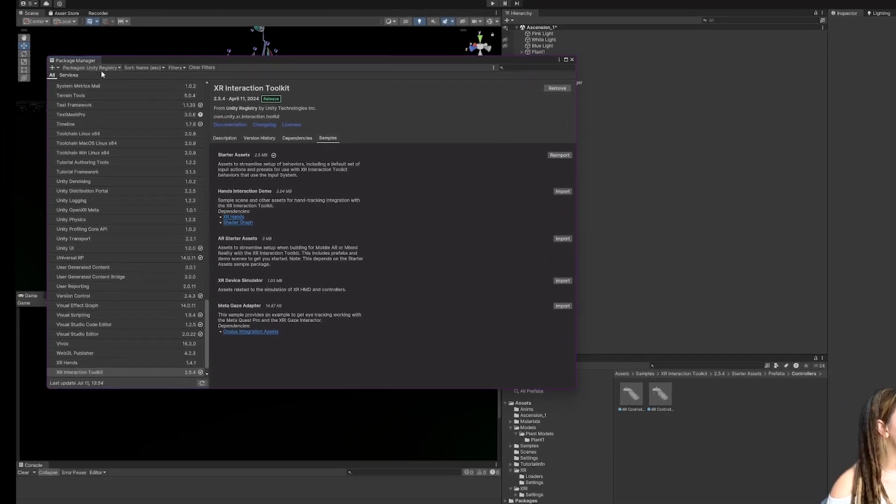
click(73, 77)
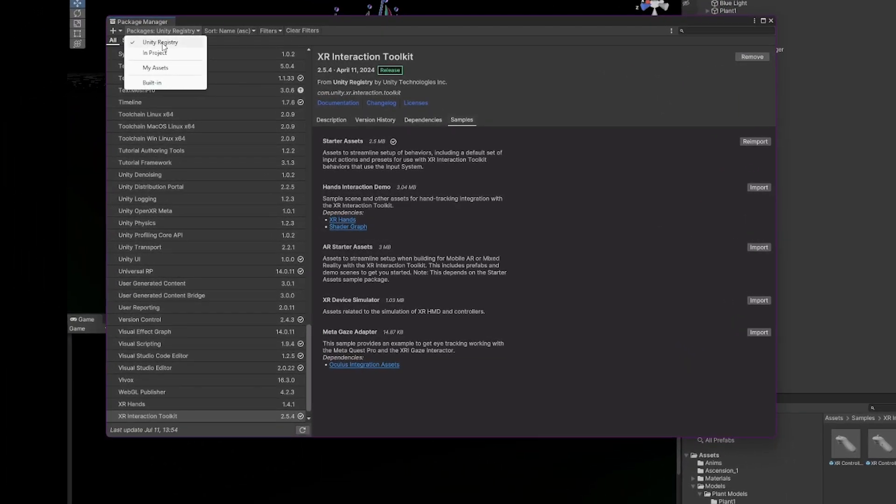
click(135, 50)
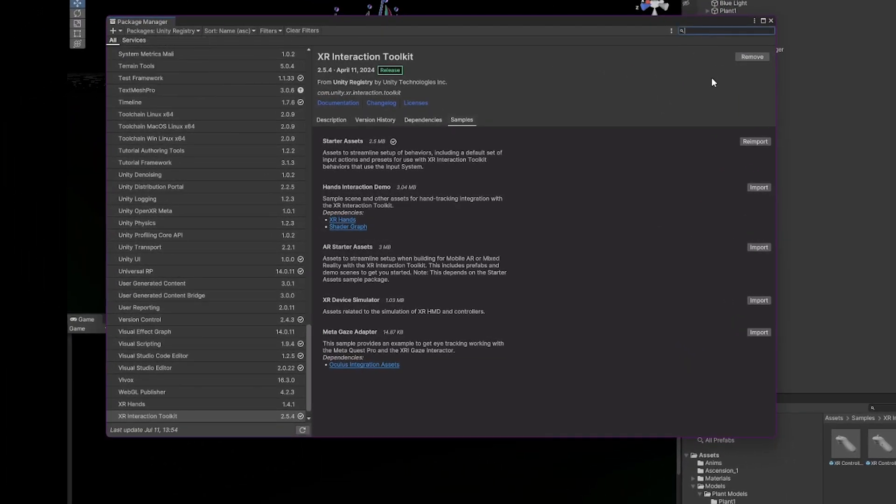
text(xr)
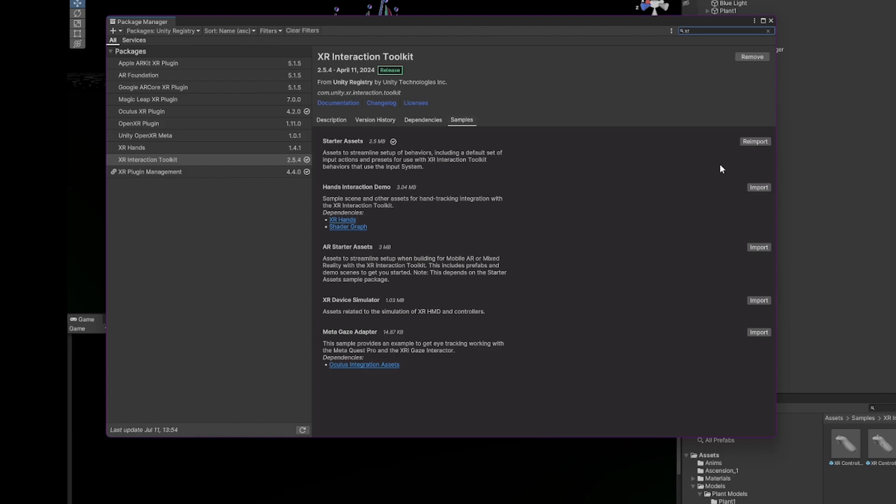
click(771, 21)
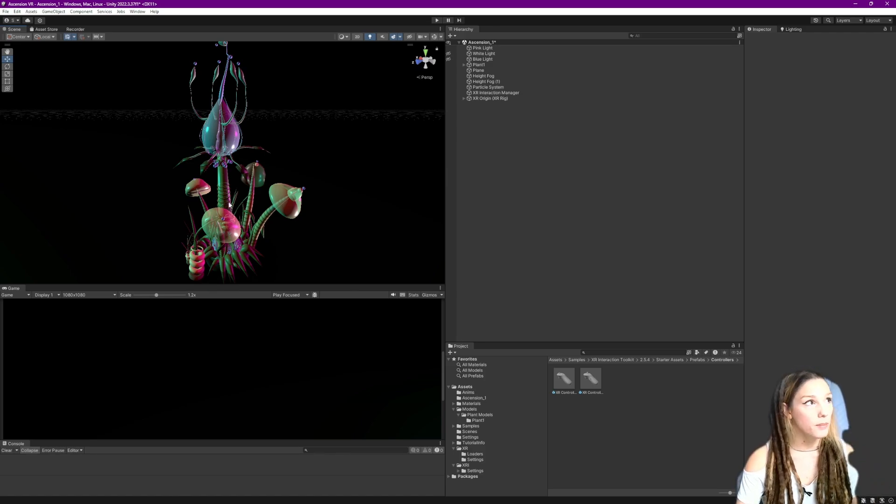
Review the XR Plugin Management package and the XR Interaction Toolkit's dependencies, description and samples in the Package Manager
click(138, 12)
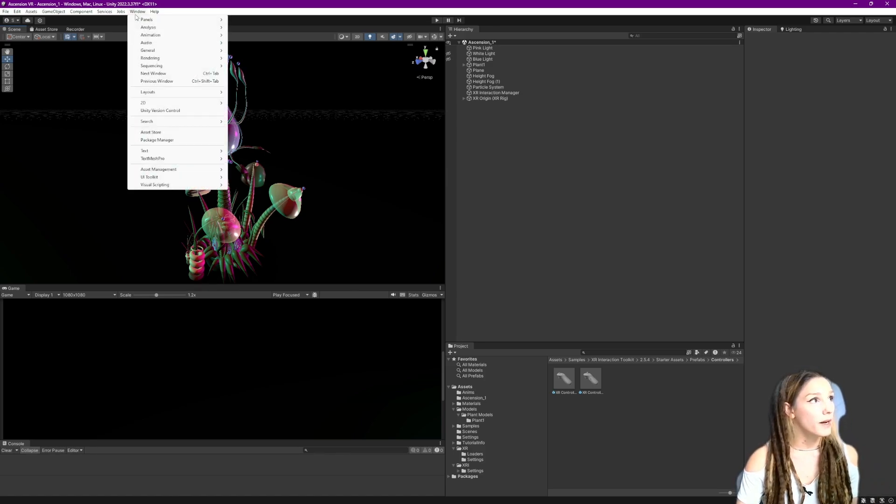
click(168, 140)
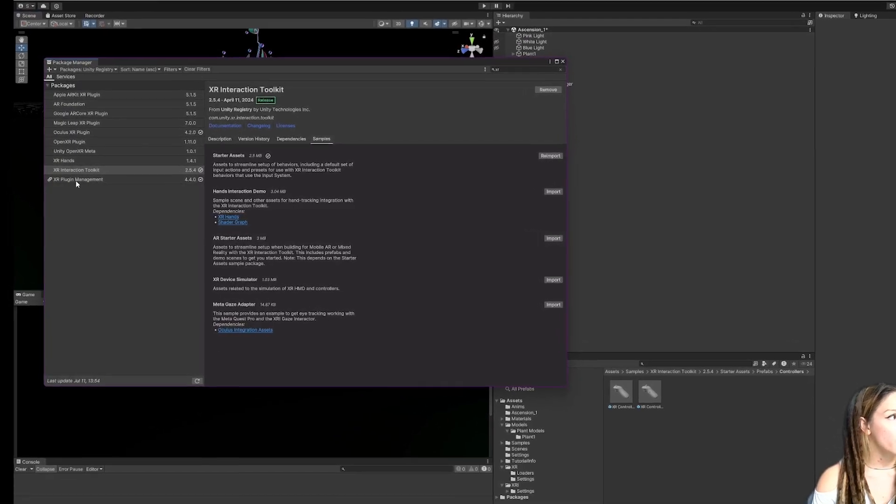
click(72, 180)
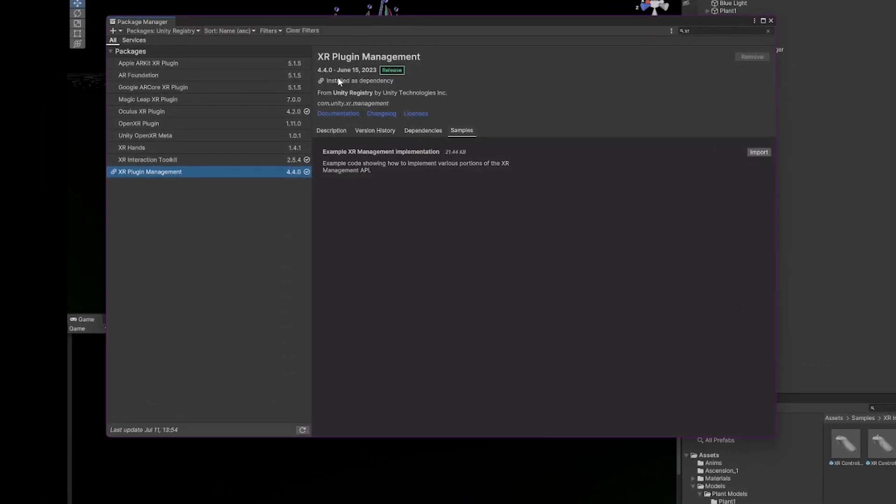
click(128, 159)
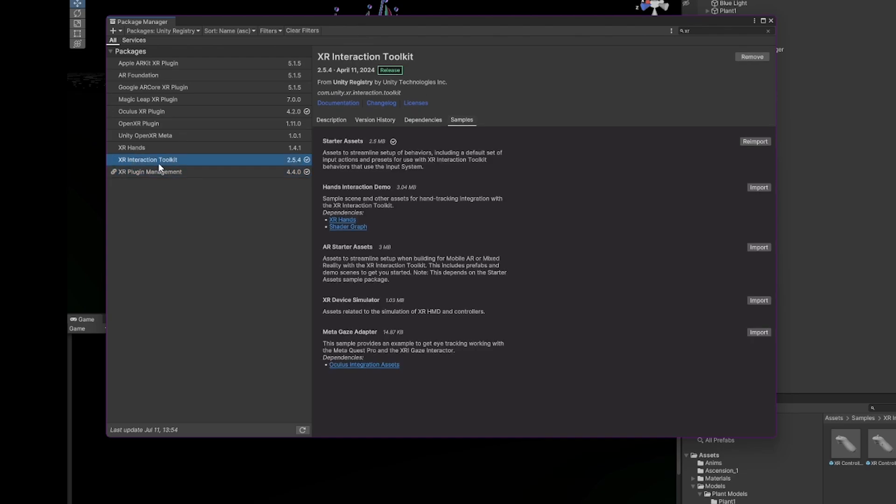
click(421, 121)
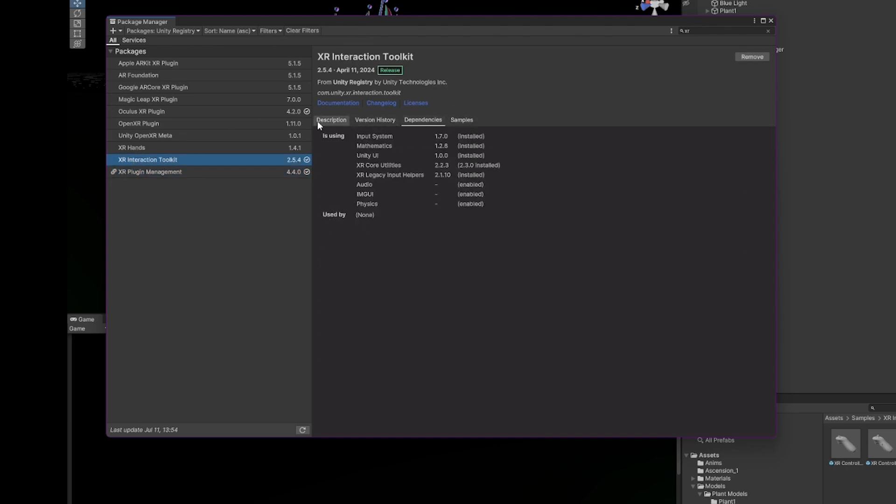
click(319, 120)
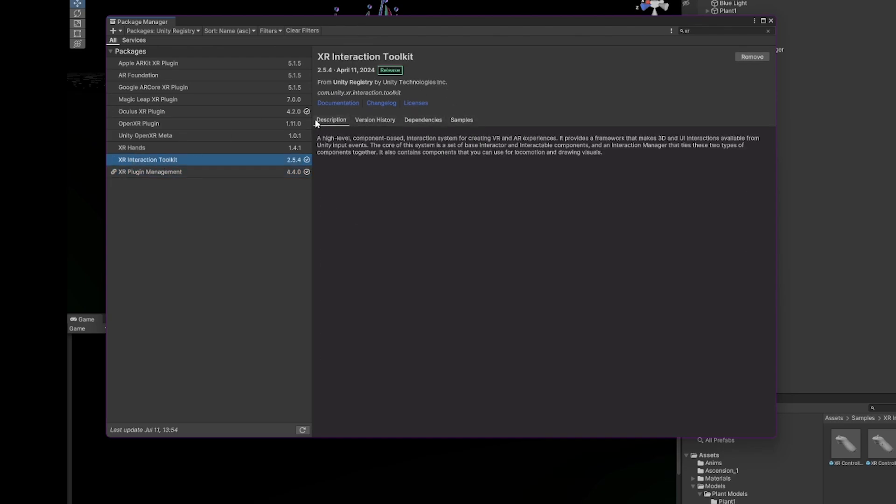
click(456, 121)
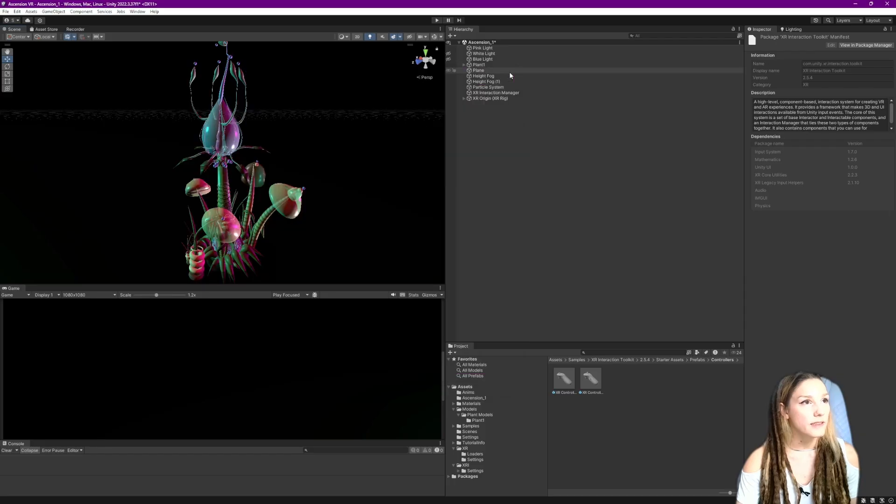
Enlarge the Project browser and open the Starter Assets folder under Samples, XR Interaction Toolkit, 2.5.4
drag(481, 345, 481, 275)
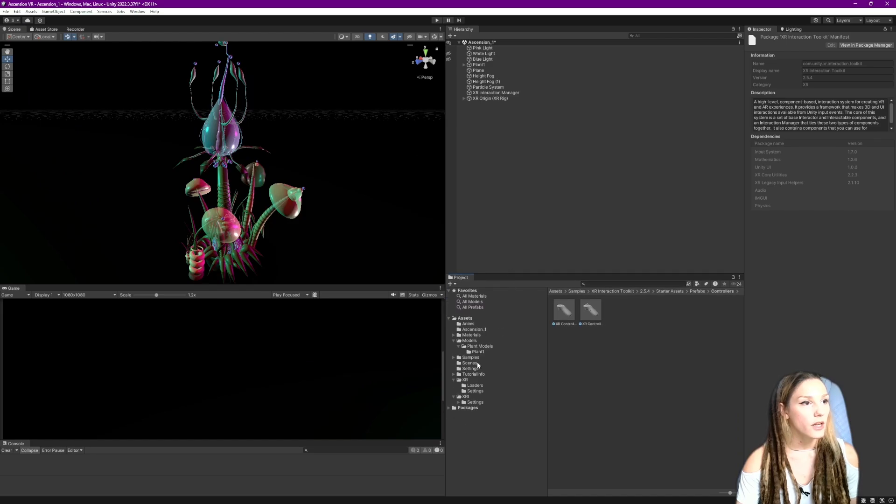
click(466, 319)
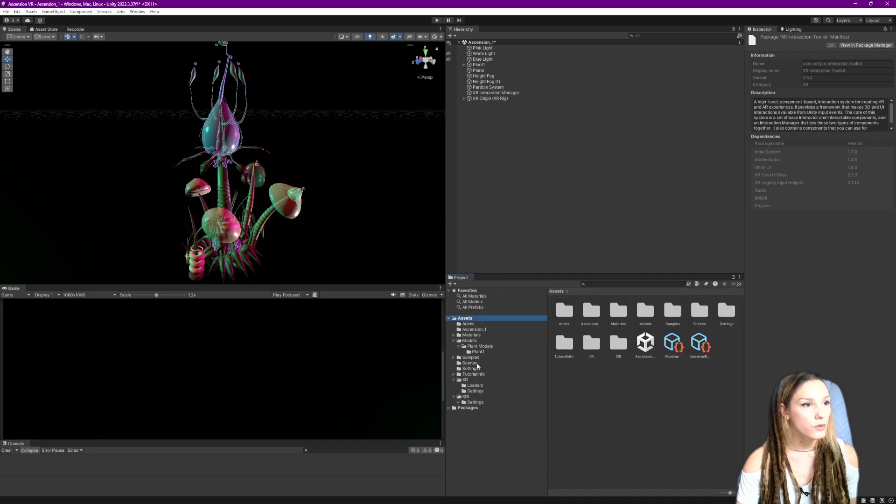
click(472, 358)
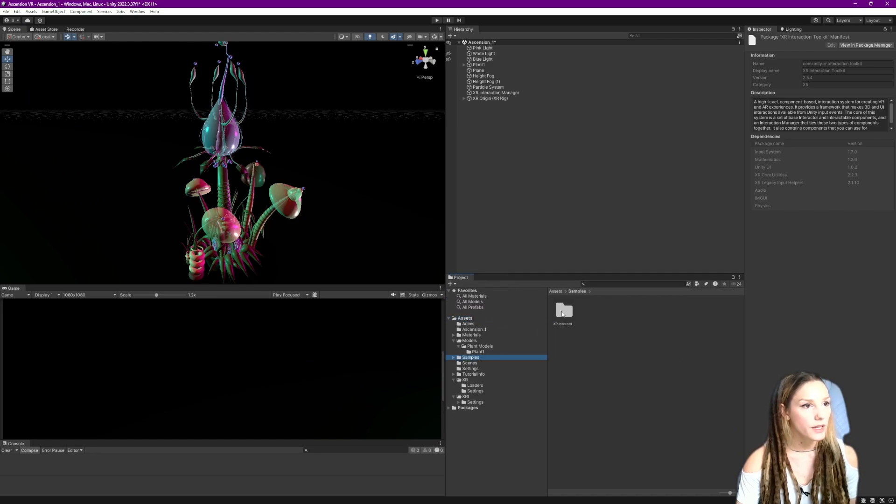
double_click(565, 315)
double_click(564, 316)
double_click(565, 317)
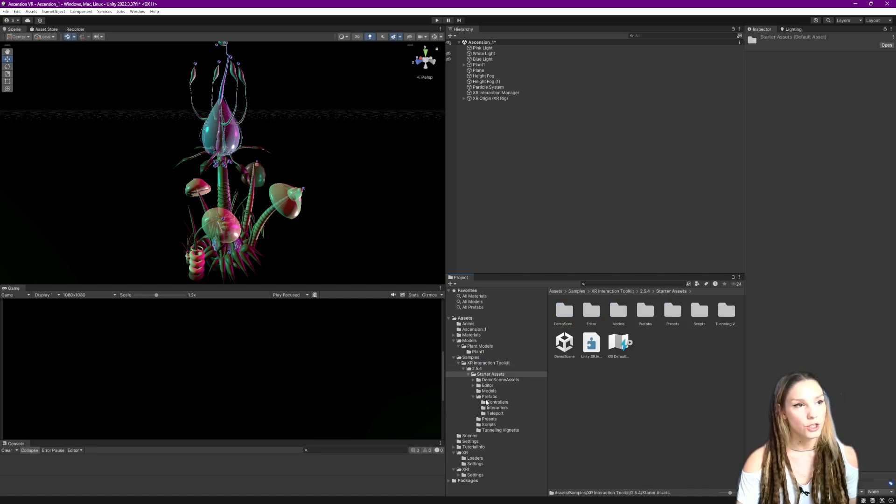
Undo the scene changes that added the XR Origin (XR Rig) and removed the camera
key(ctrl+z)
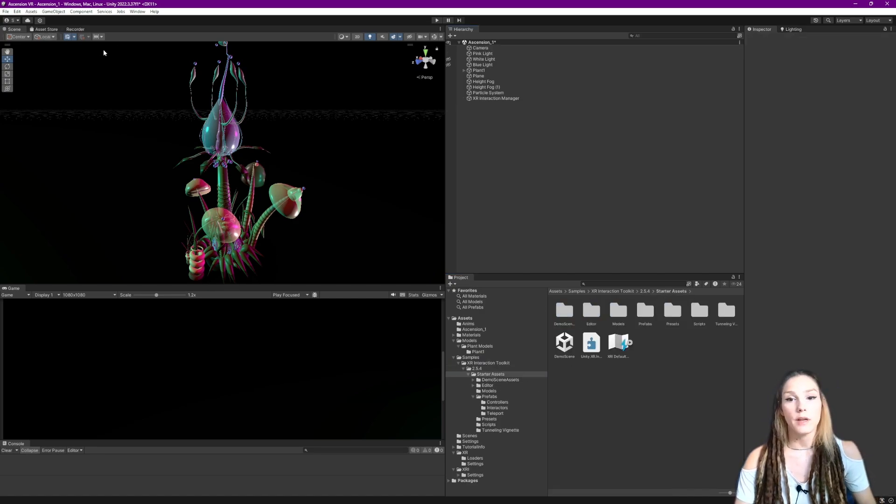
Open the XR Plug-in Management project settings and examine the Oculus settings and the Android plug-in providers
click(16, 11)
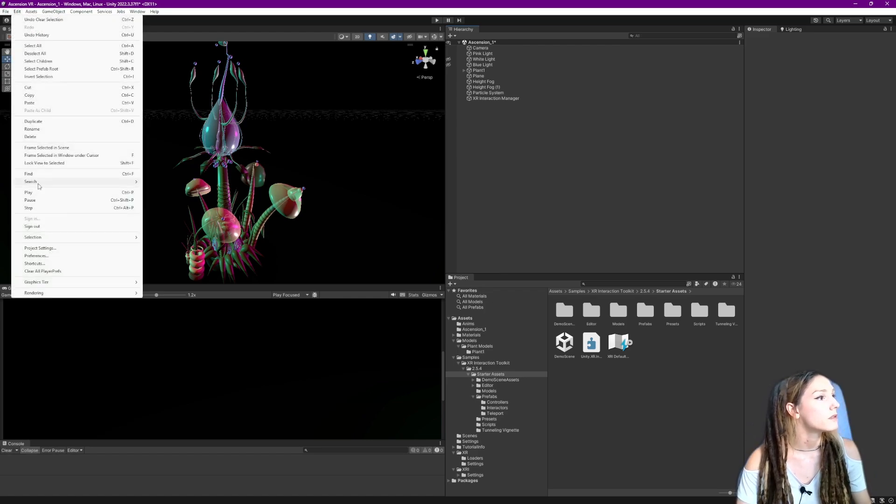
click(37, 248)
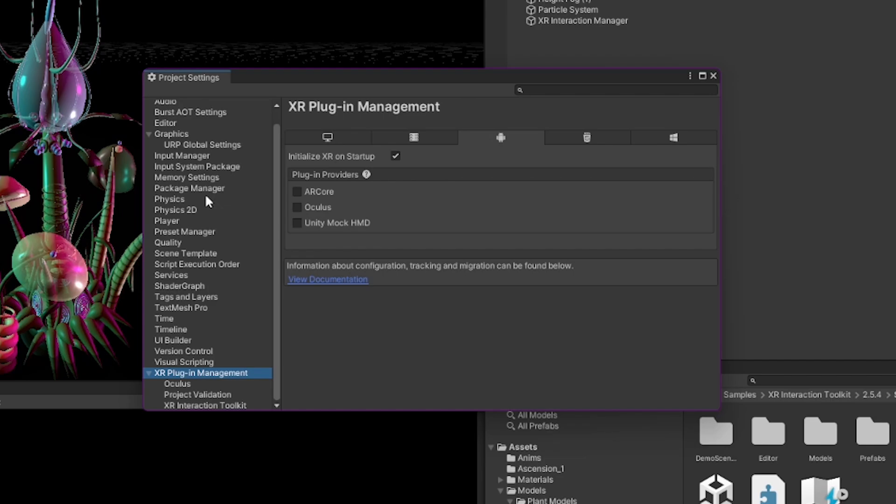
click(149, 370)
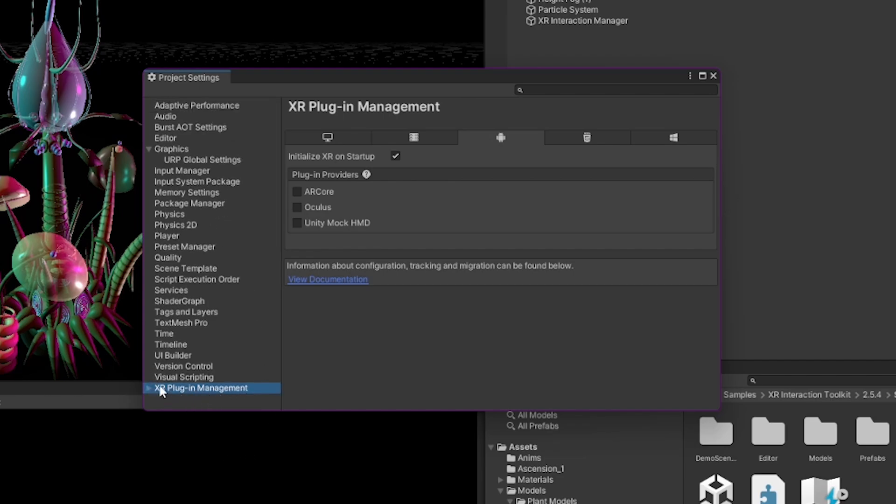
click(148, 388)
scroll(194, 373, down, 1)
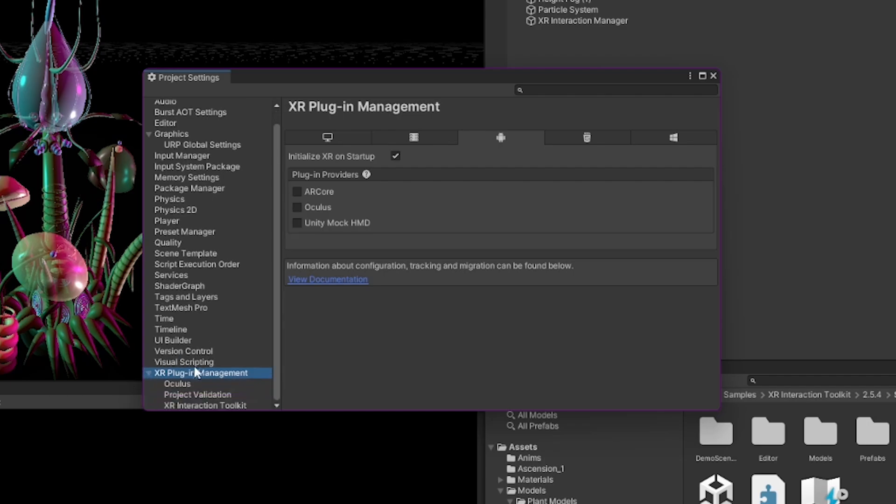
click(178, 383)
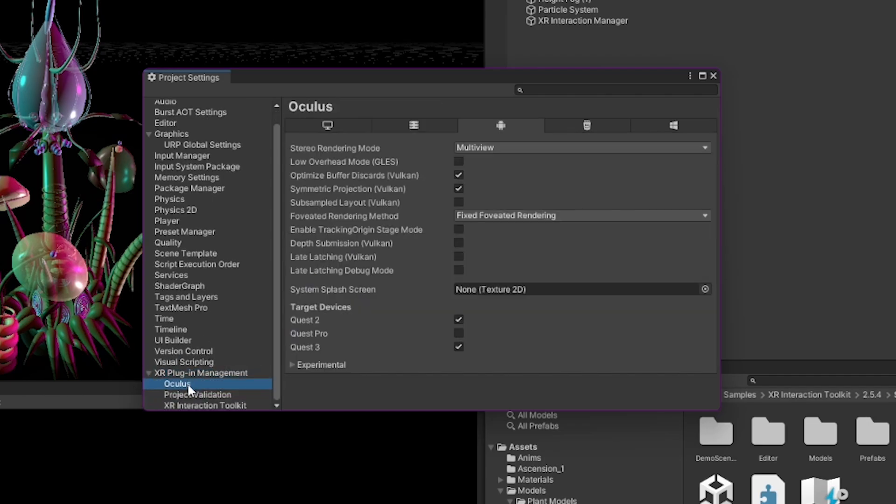
click(174, 374)
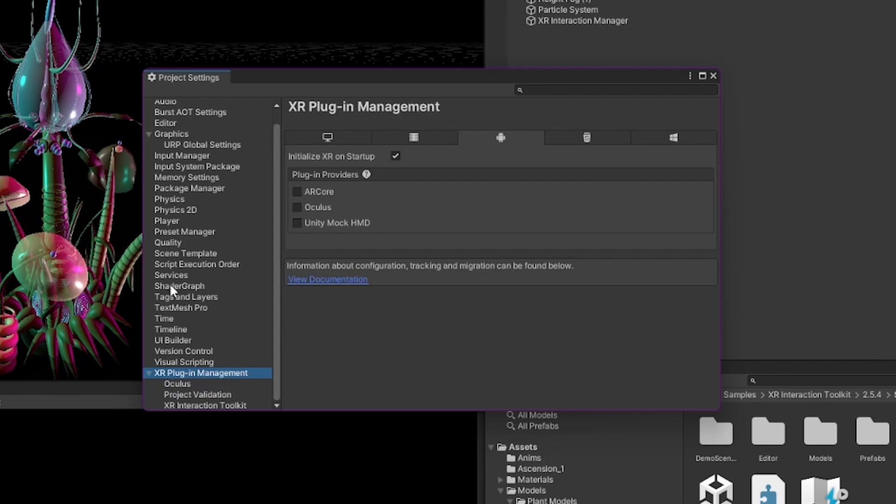
click(292, 137)
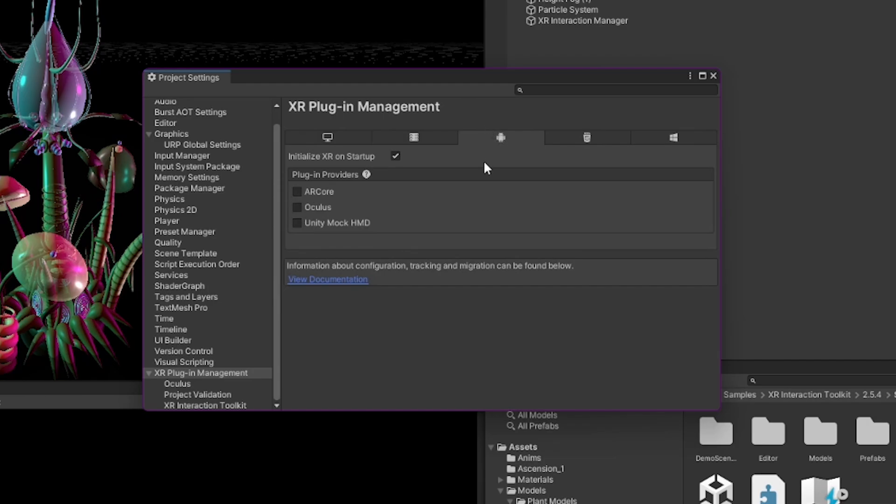
Enable Oculus as the Android plug-in provider, check the Oculus and Windows platform settings, and close the project settings
click(307, 207)
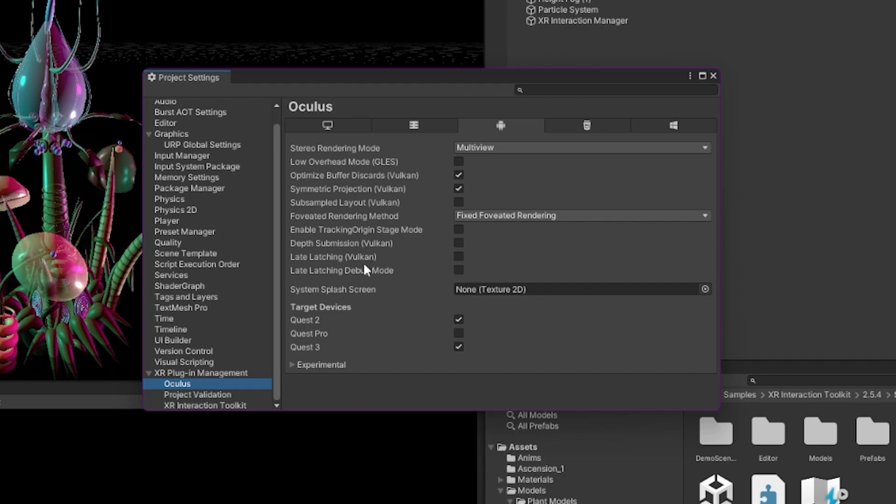
scroll(150, 391, up, 2)
click(171, 388)
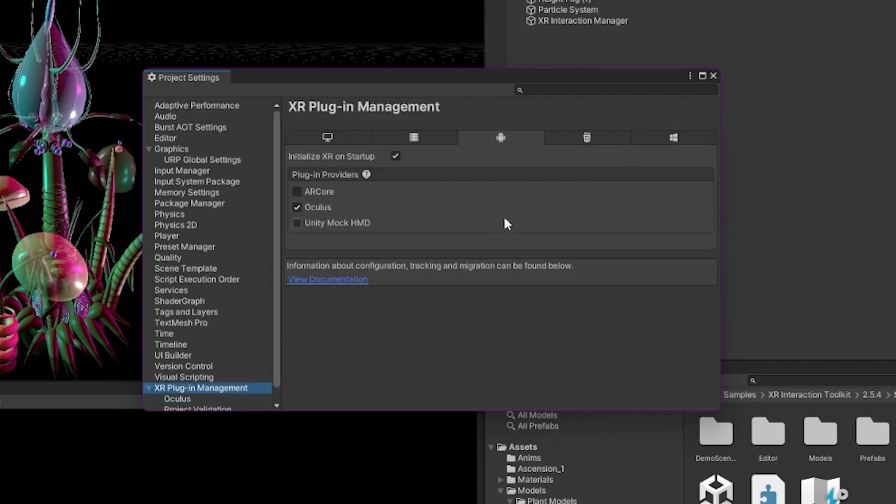
click(656, 136)
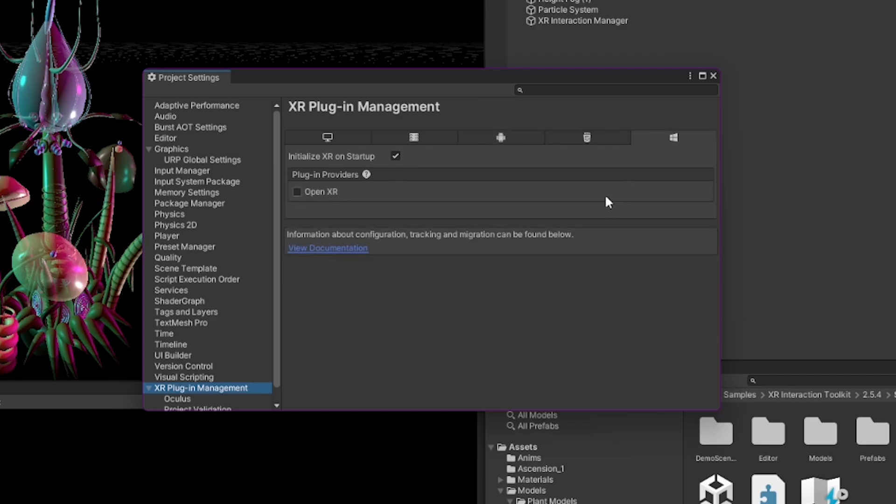
click(508, 136)
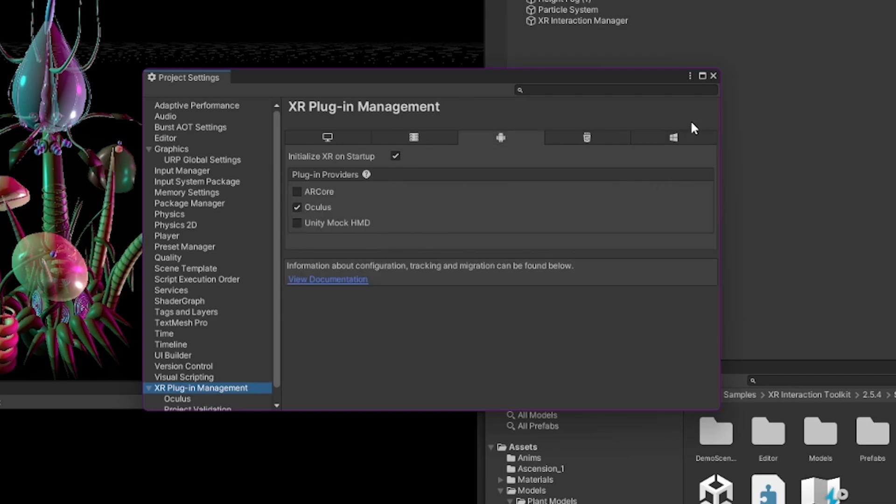
click(713, 76)
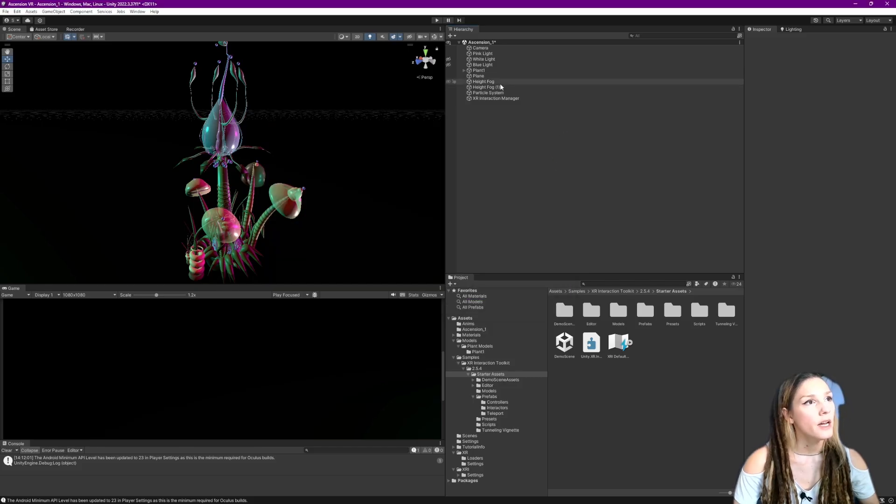
Delete the existing Camera object from the Ascension_1 scene
click(486, 48)
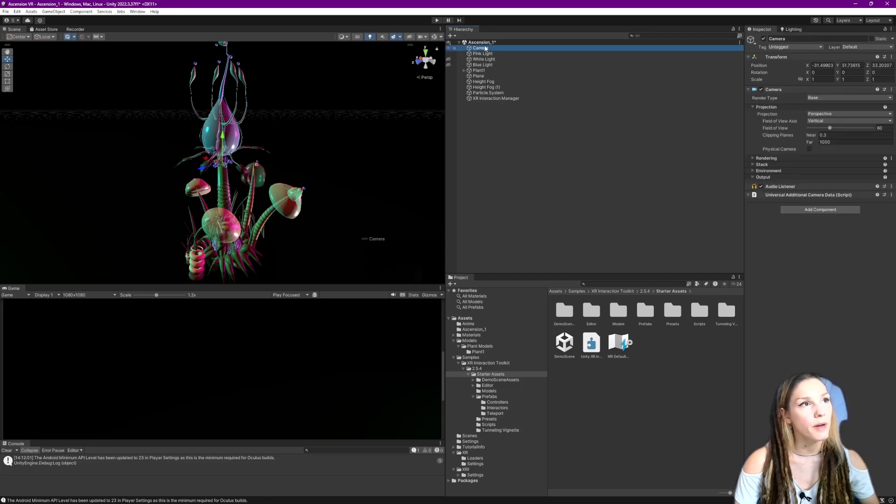
right_click(486, 48)
click(482, 48)
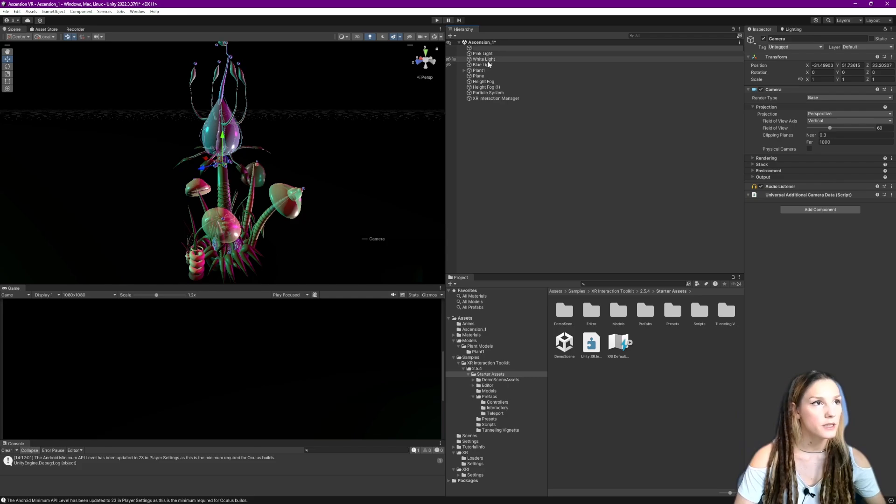
click(500, 162)
click(484, 48)
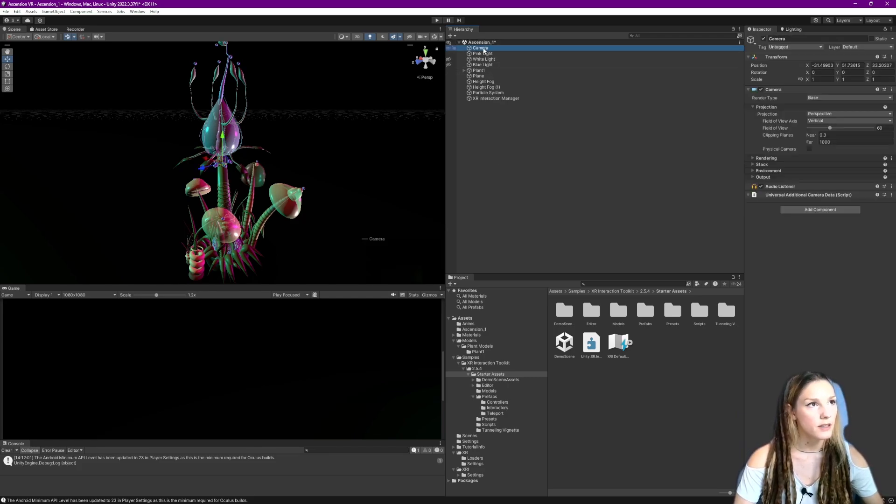
right_click(484, 49)
click(502, 101)
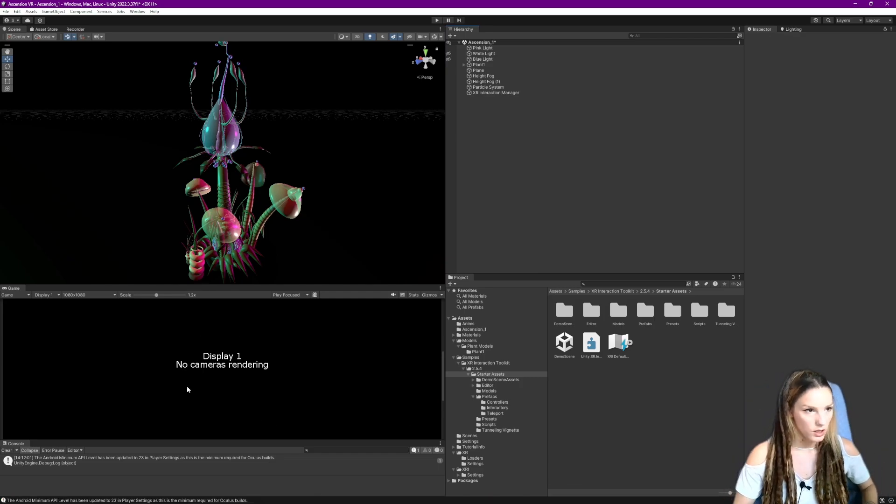
Add an XR Origin (VR) object to the scene and inspect its components
right_click(528, 117)
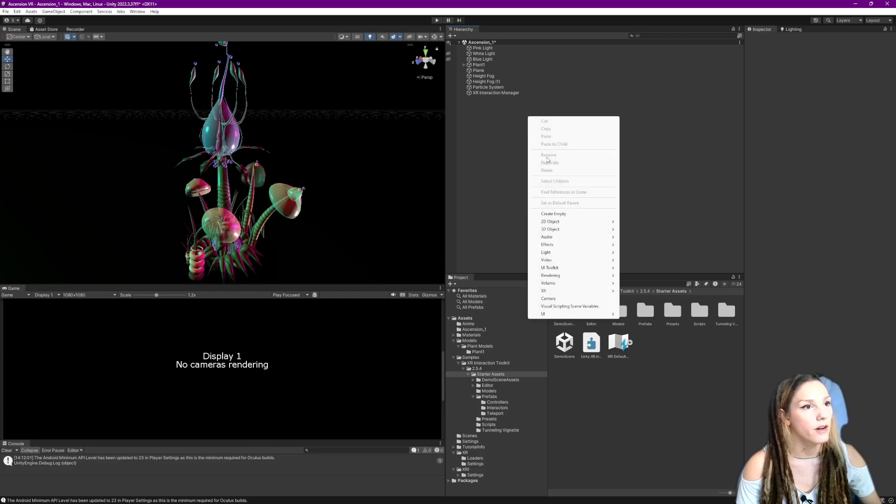
mouse_move(551, 293)
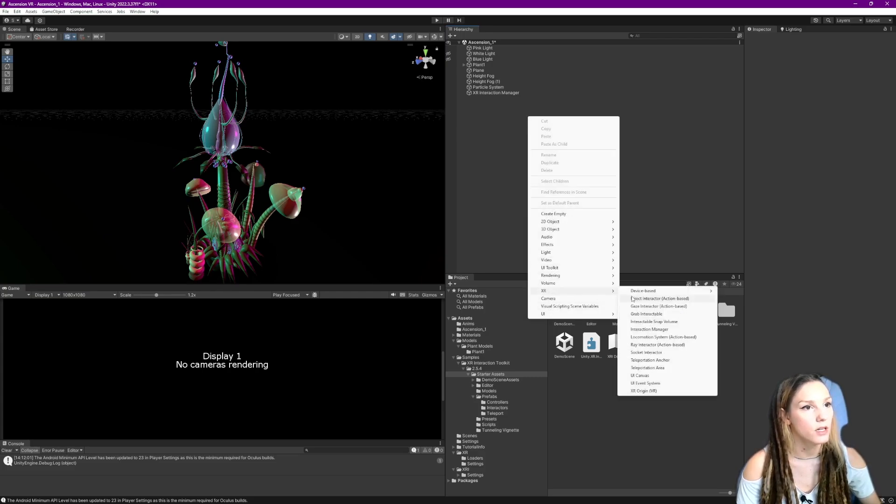
click(642, 392)
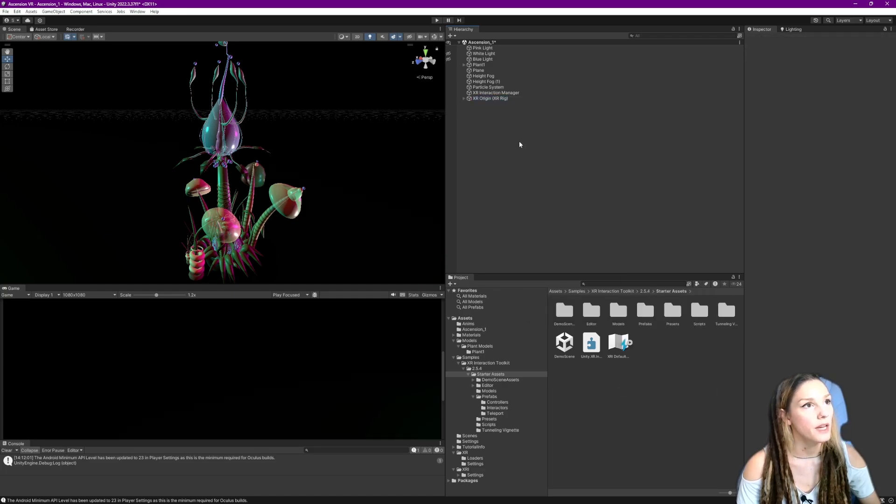
click(479, 99)
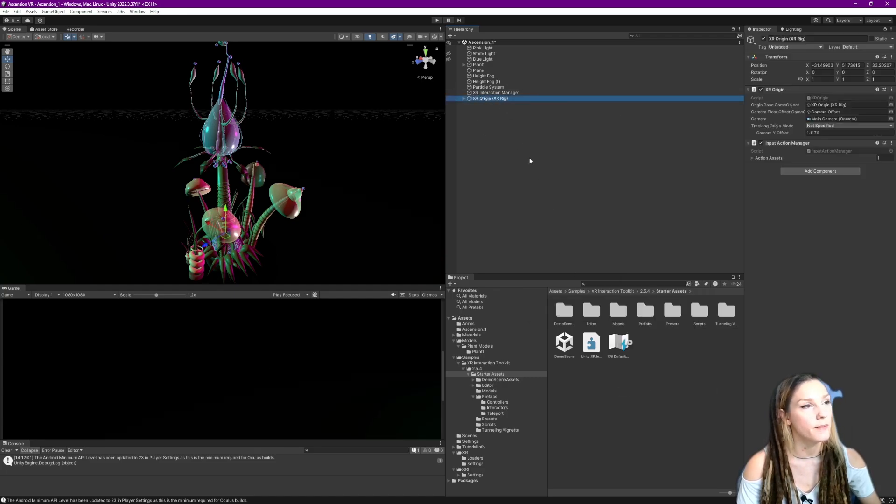
click(475, 125)
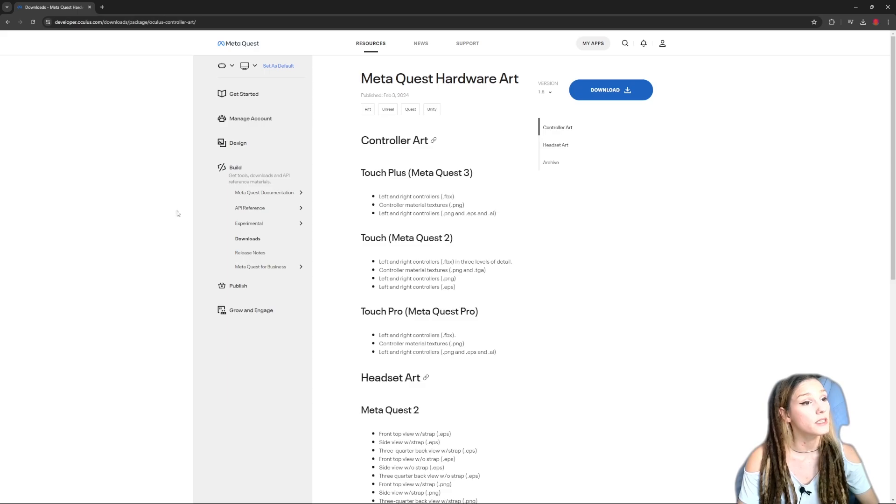
On the Meta Quest developer site in the browser, accept the license and download the Meta Quest Hardware Art package
drag(377, 78, 467, 78)
click(510, 86)
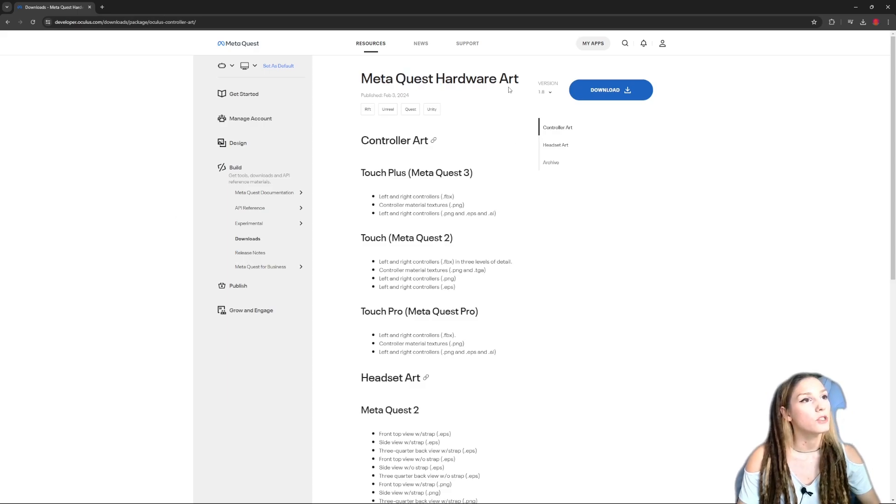
click(585, 89)
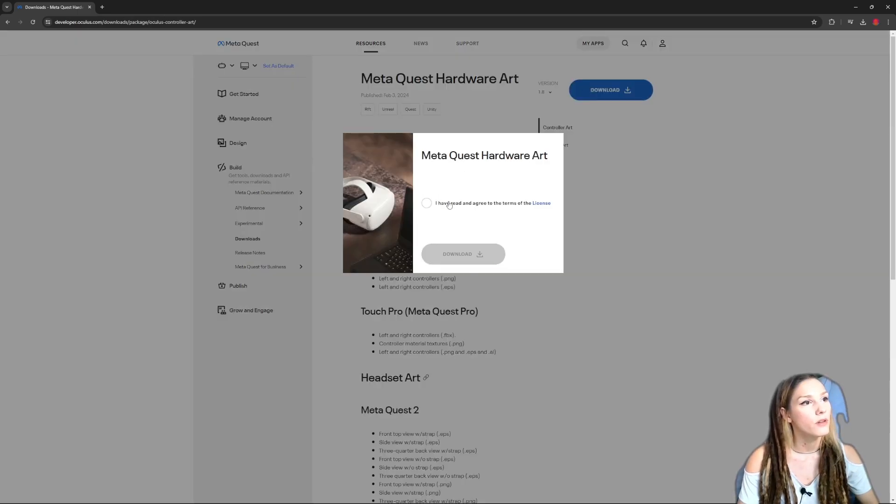
click(428, 204)
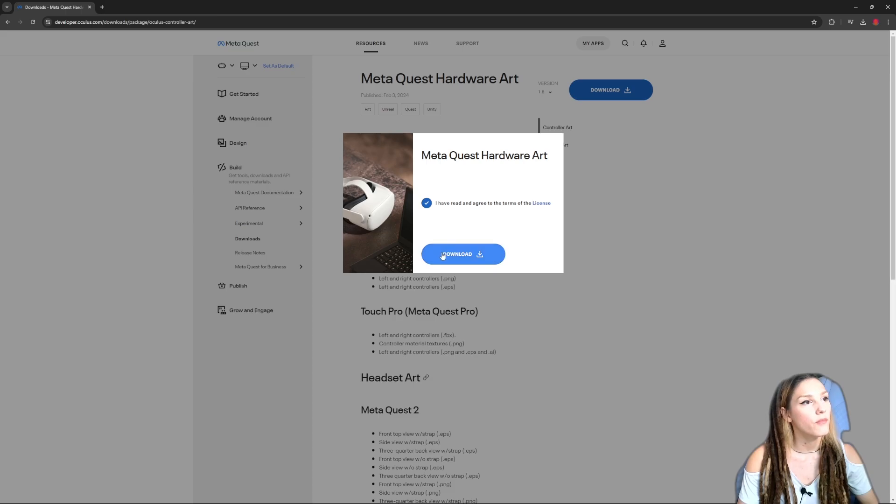
click(442, 254)
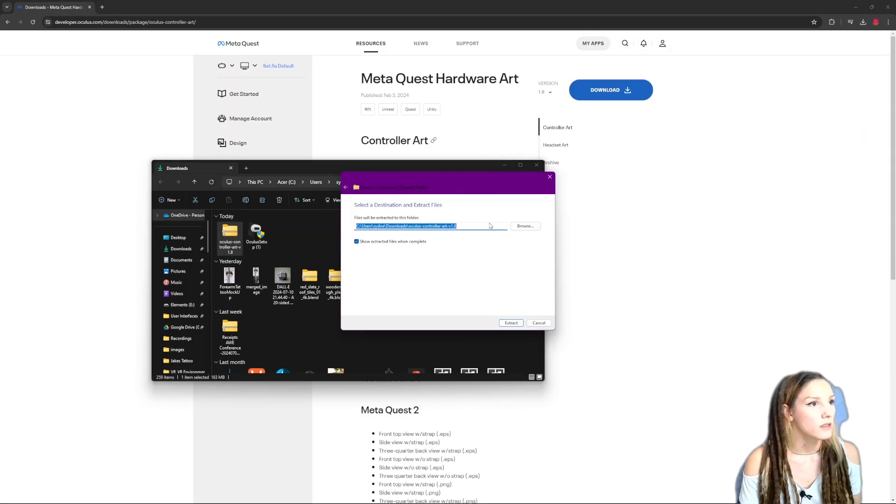
Extract the oculus-controller-art-v1.8 archive into a new folder named Controllers inside the Ascension VR project's Assets folder
click(523, 226)
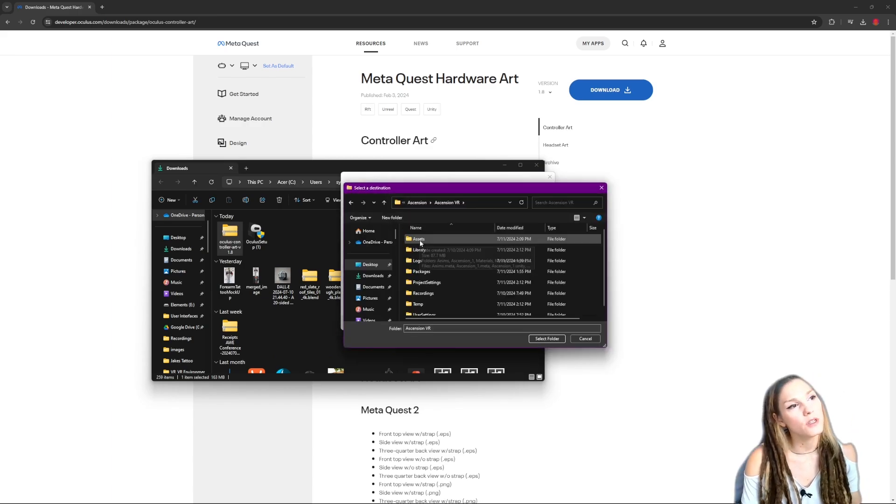
click(421, 241)
double_click(421, 241)
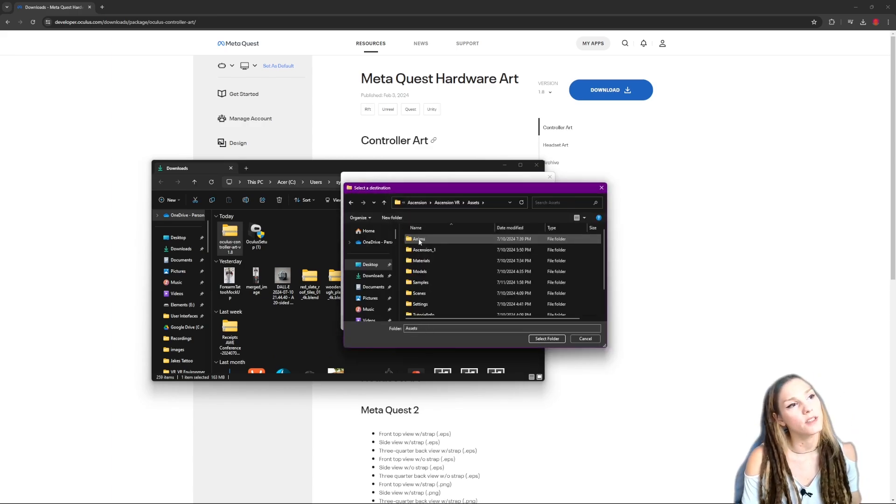
scroll(434, 262, down, 2)
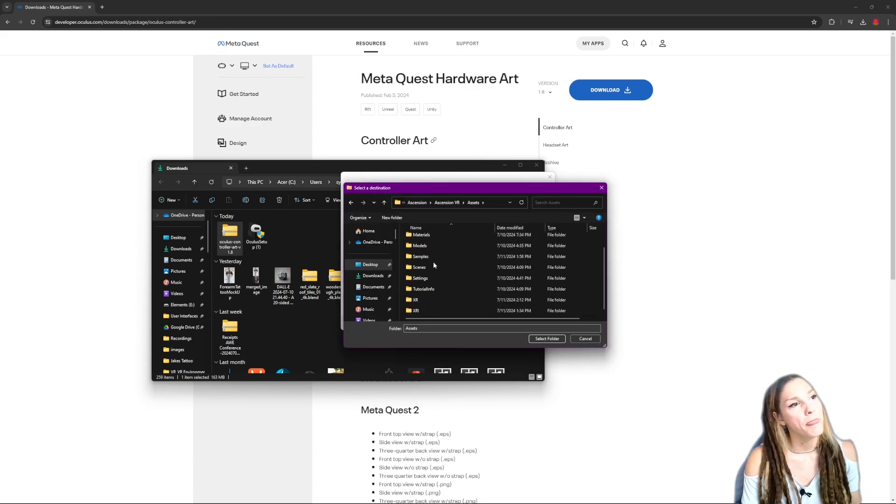
click(393, 218)
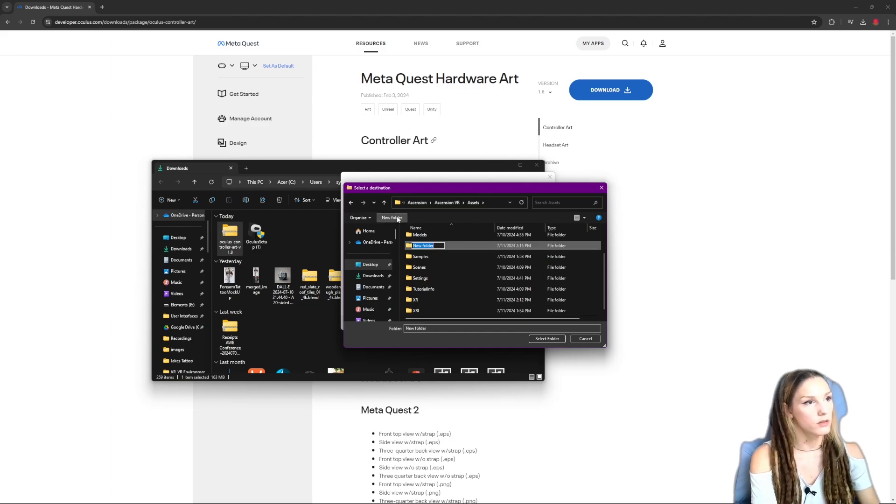
text(Controllers)
key(Return)
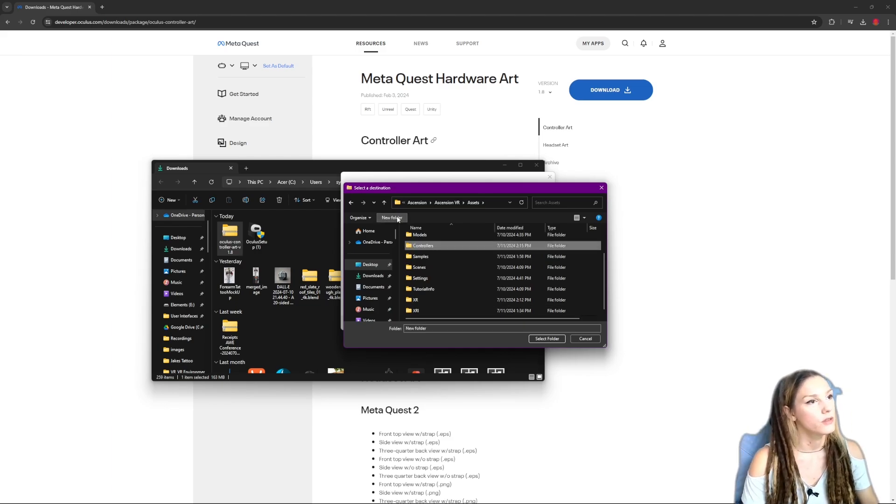
click(547, 338)
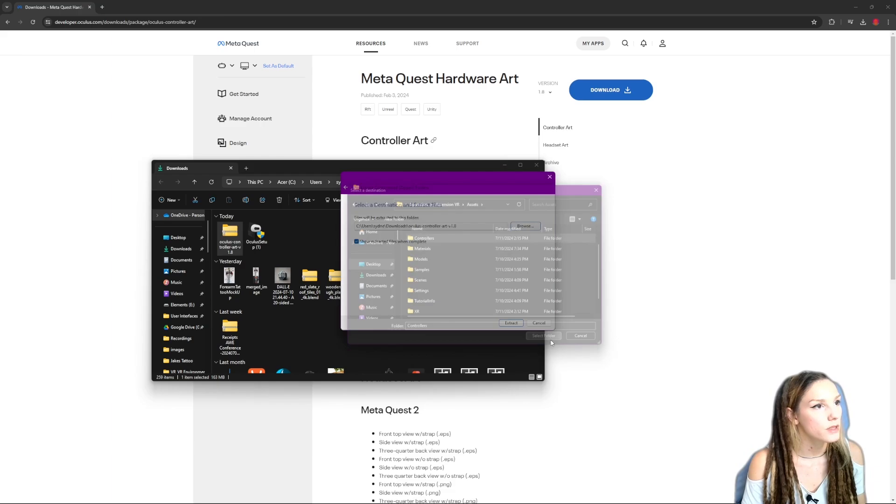
click(511, 323)
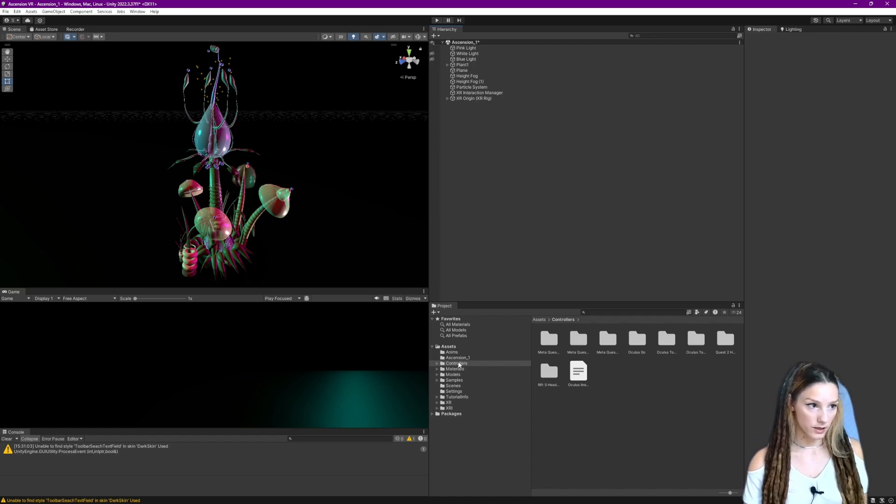
In Unity's Project browser, open Meta Quest 2 Touch in the Controllers folder and examine the contents of its first controller model
click(452, 348)
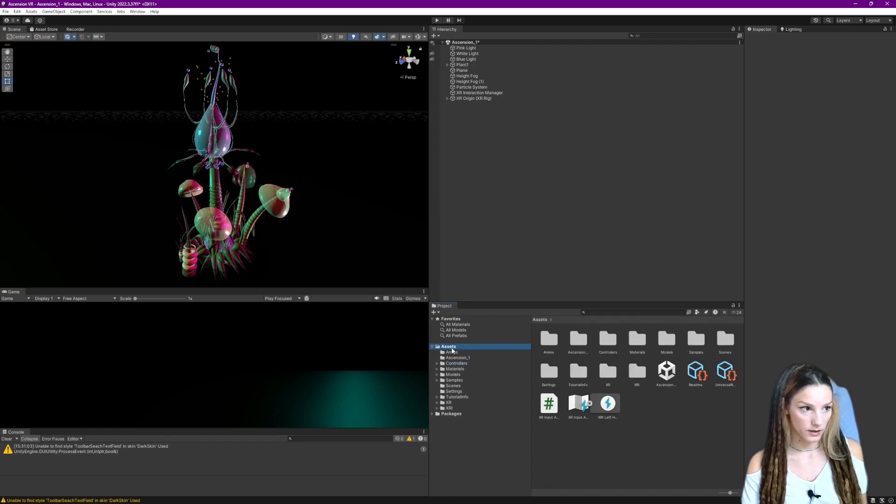
click(455, 363)
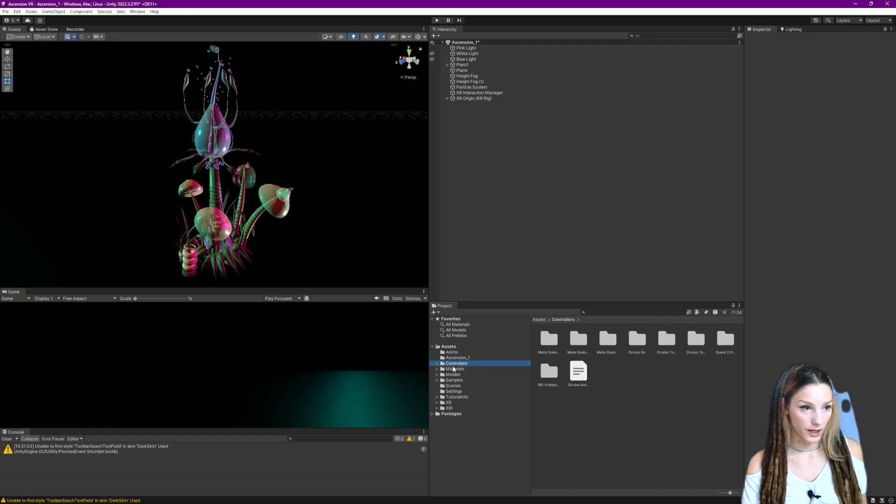
double_click(549, 339)
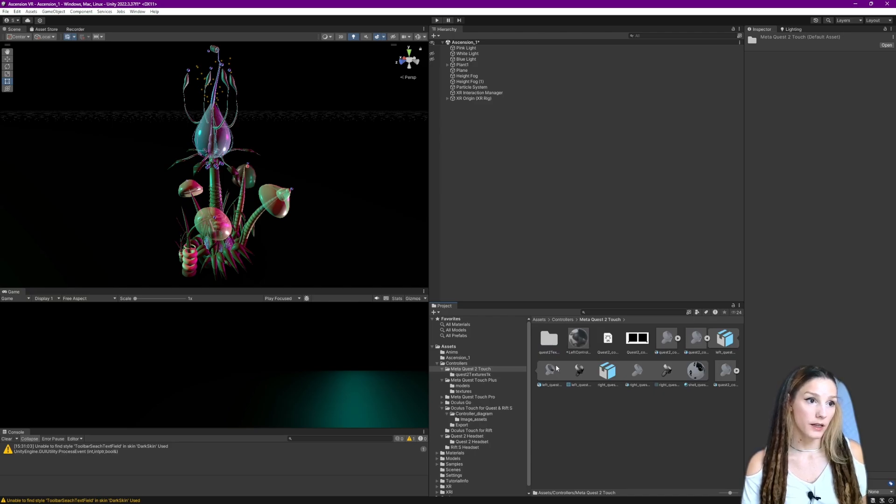
click(678, 339)
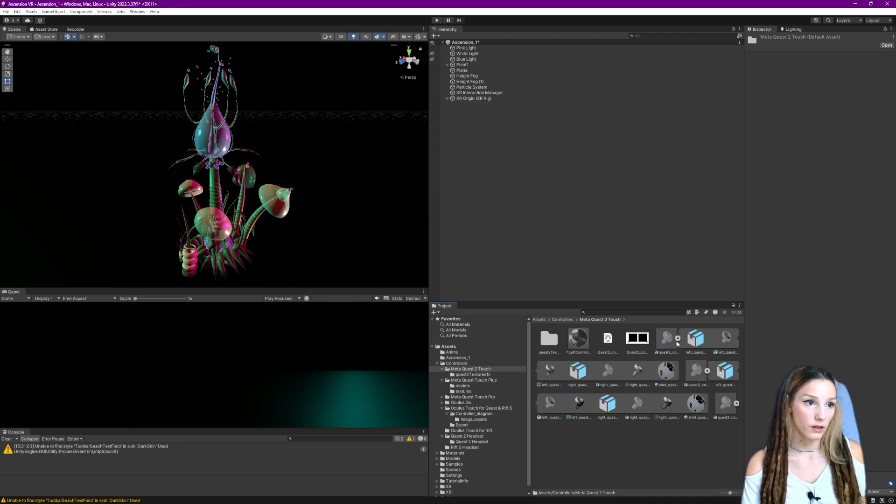
click(678, 340)
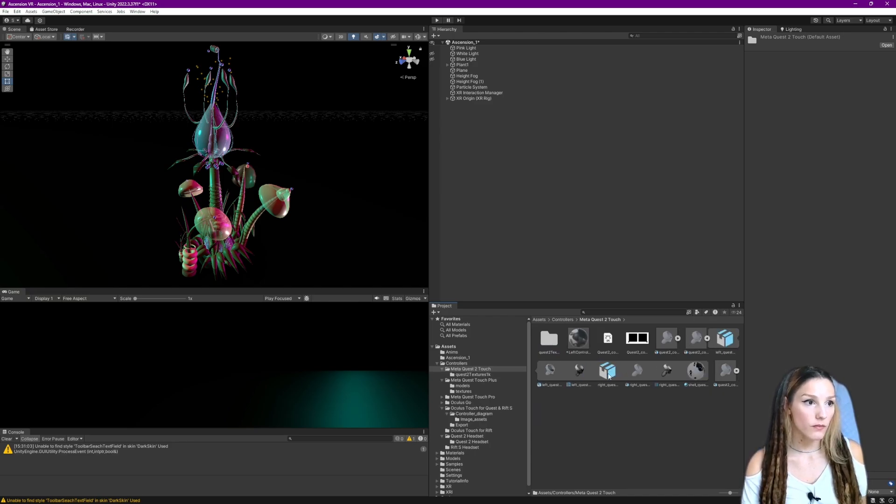
Examine the controller models in the Meta Quest Touch Plus models folder and return to the Controllers folder
click(563, 320)
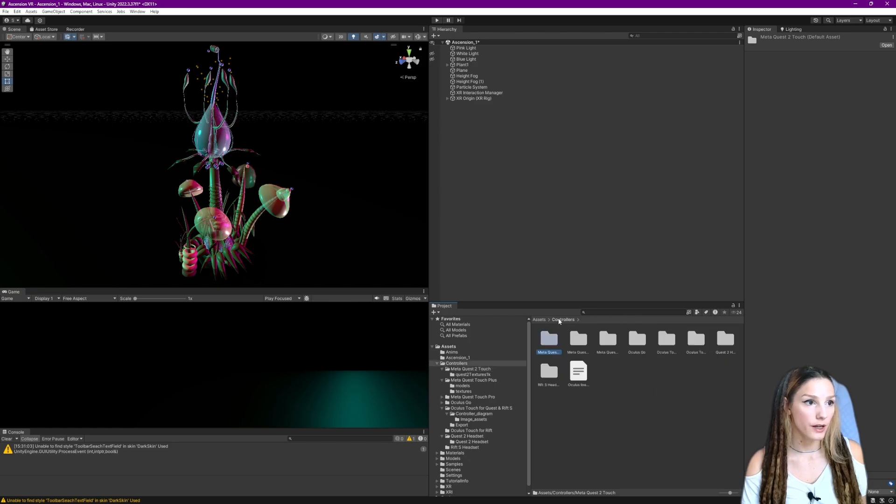
double_click(574, 344)
double_click(549, 340)
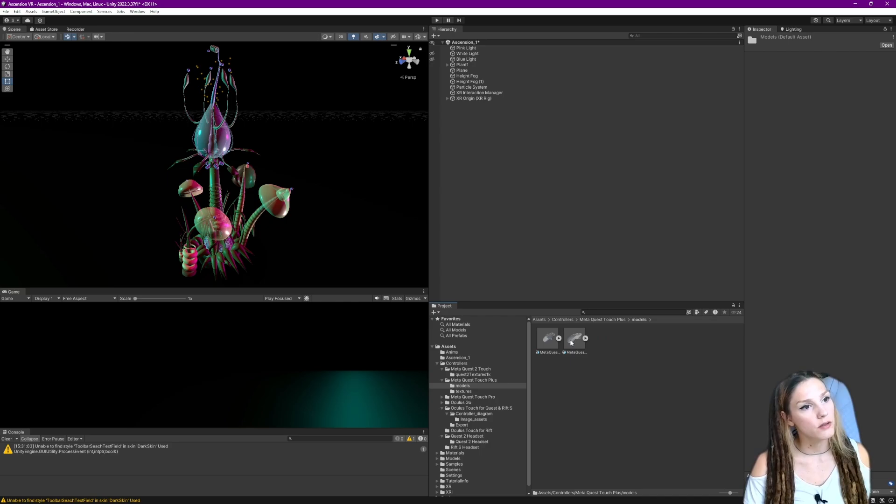
double_click(574, 340)
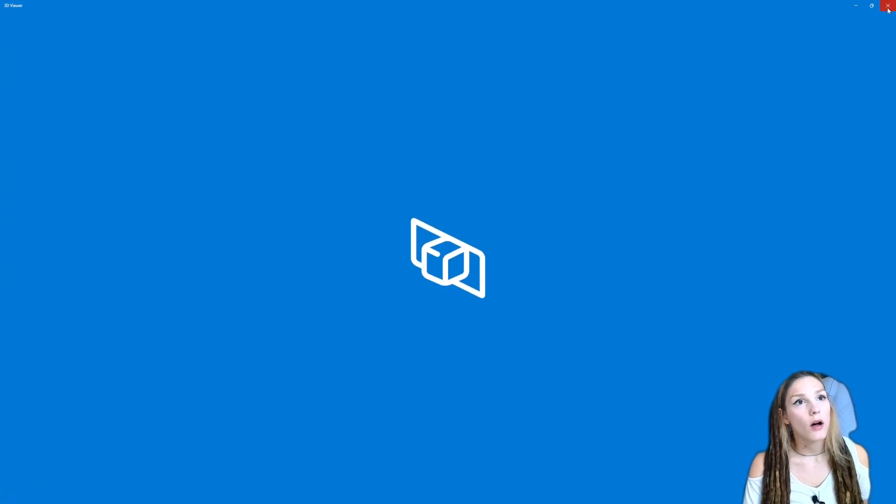
click(888, 7)
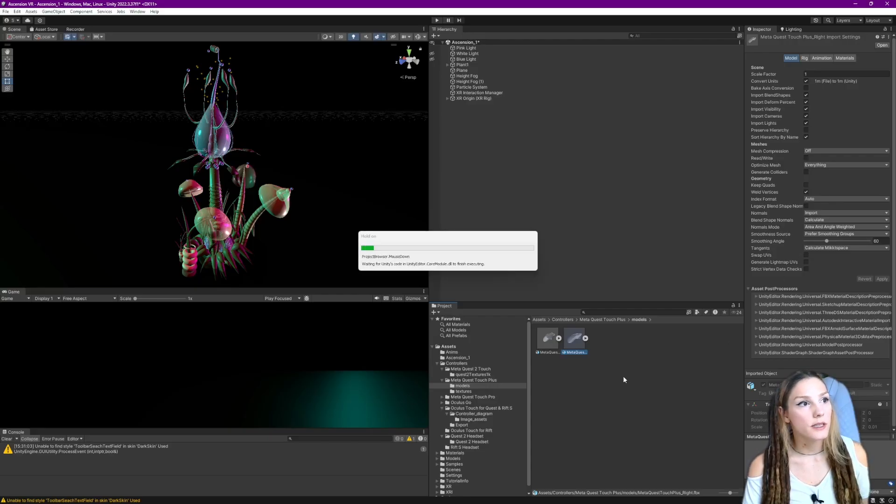
click(563, 320)
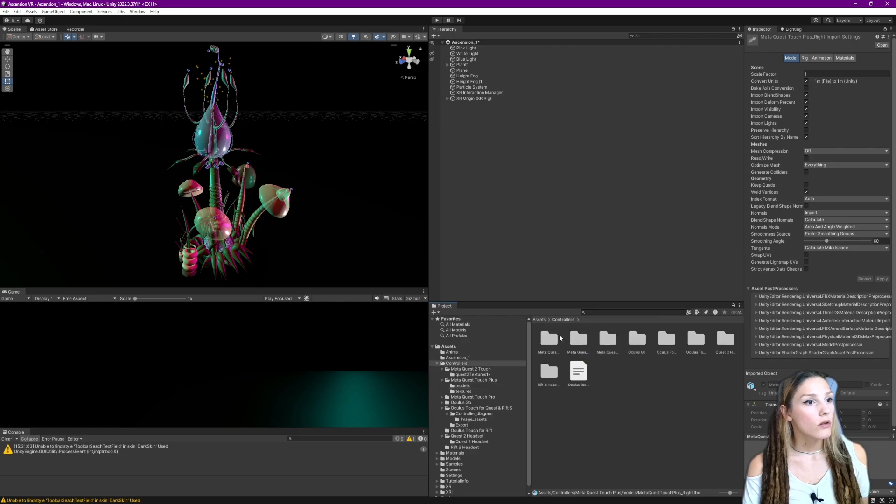
Open the Meta Quest 2 Touch folder and inspect the components of XR Origin (XR Rig) and XR Interaction Manager
double_click(554, 339)
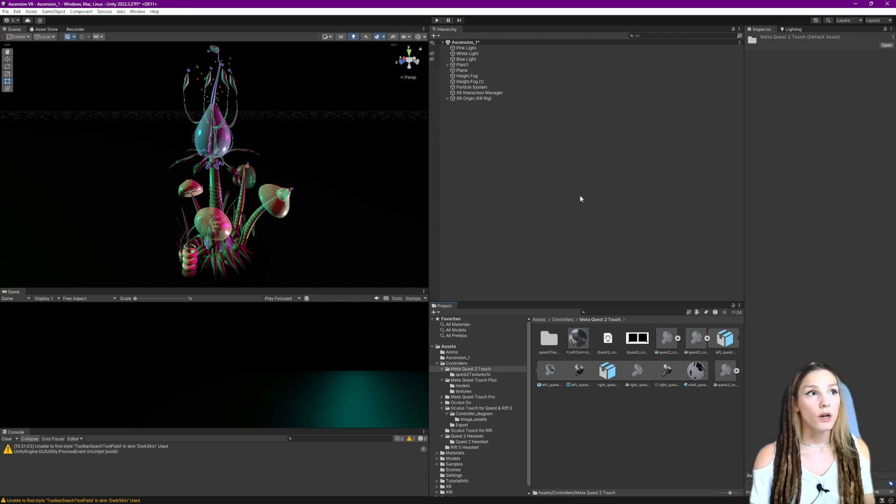
click(578, 232)
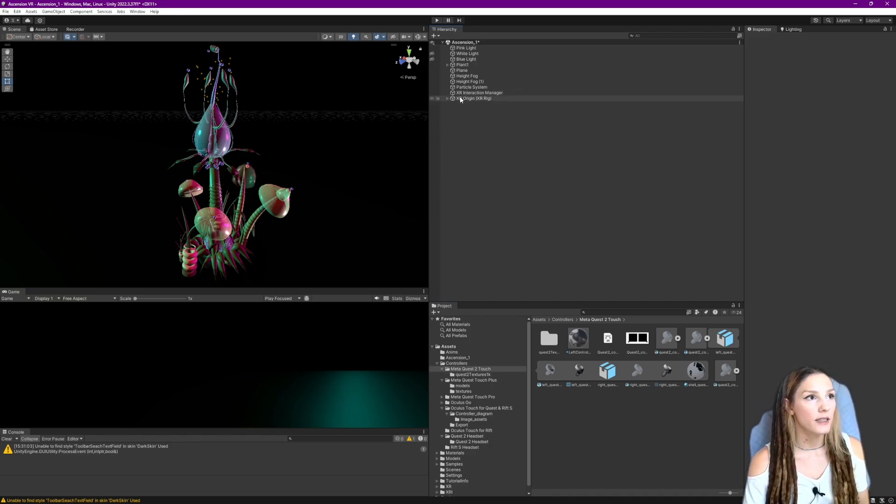
click(481, 100)
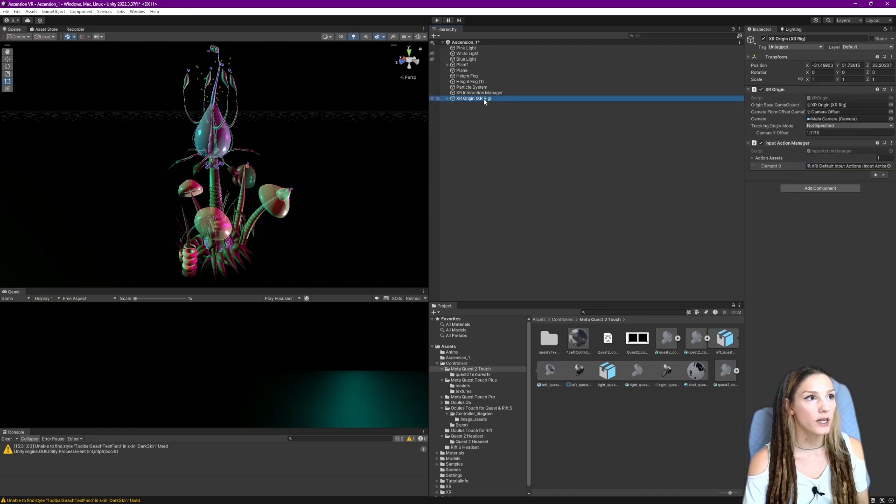
click(472, 93)
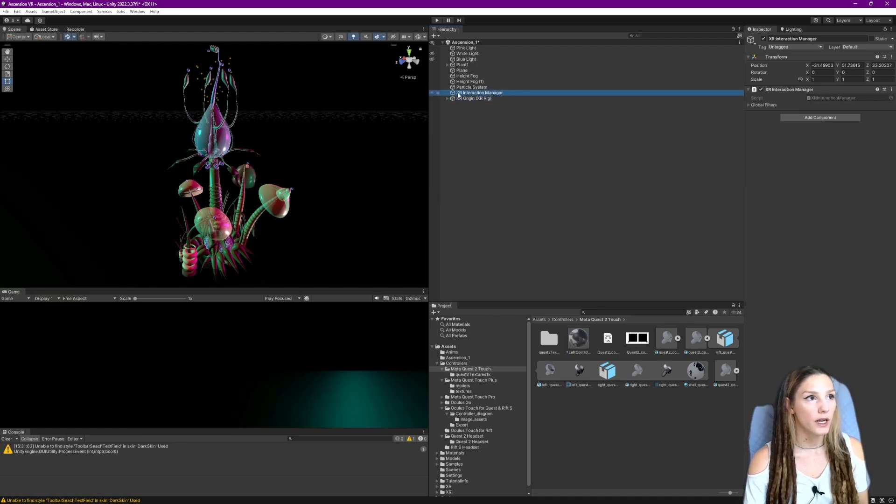
click(453, 132)
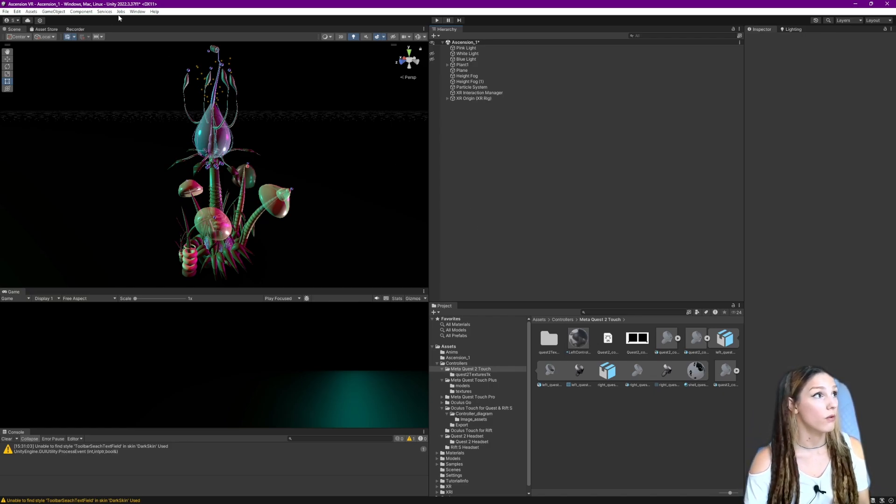
Review the XR Plug-in Management providers for Android and desktop in the project settings, checking the Oculus option, and close the settings
click(136, 12)
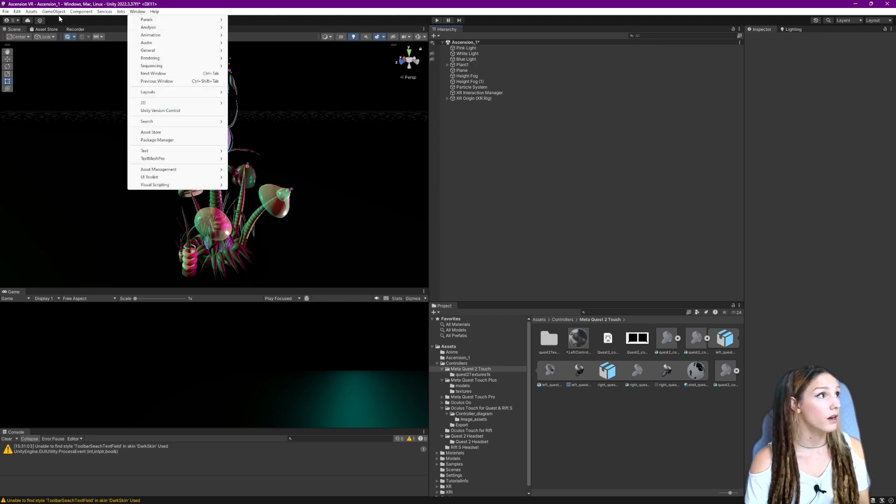
click(17, 11)
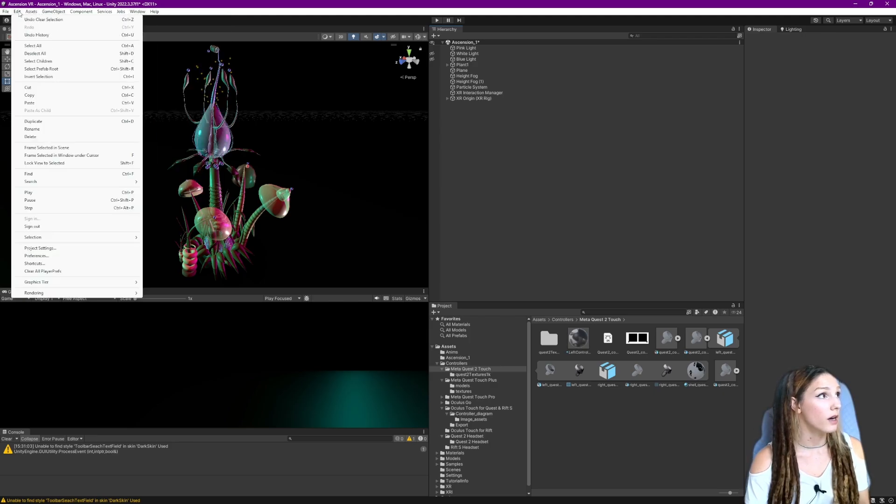
click(41, 248)
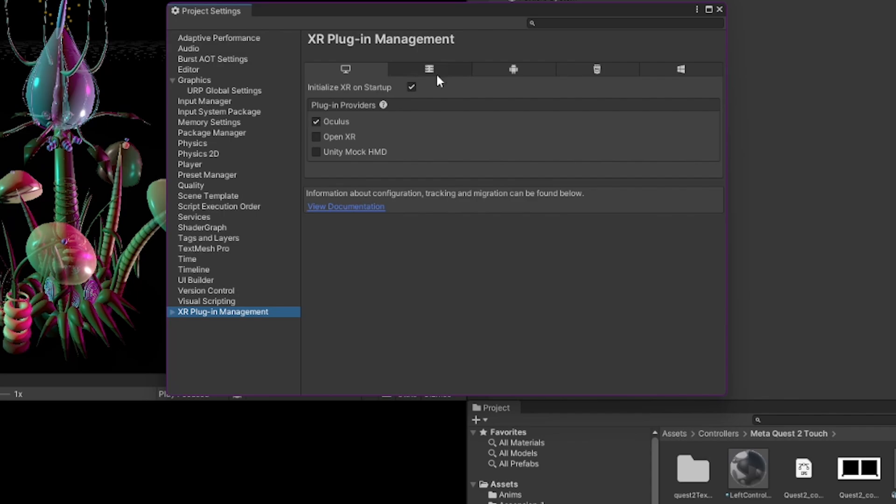
click(504, 71)
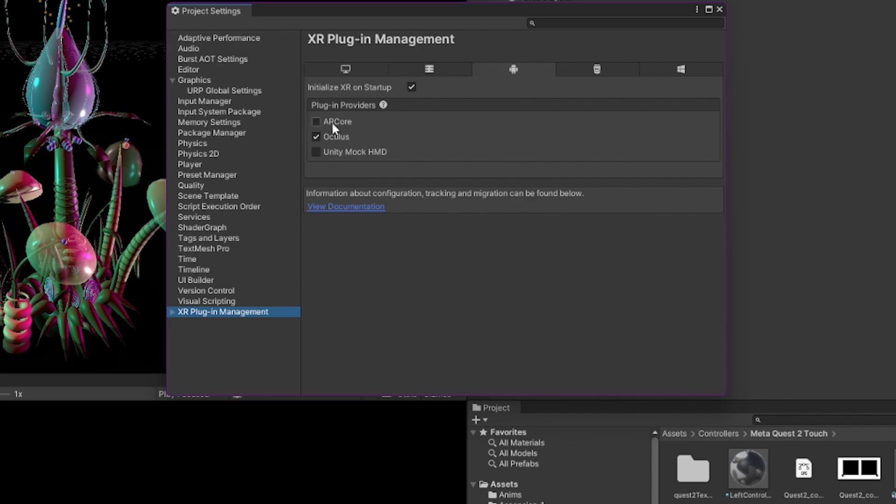
click(340, 72)
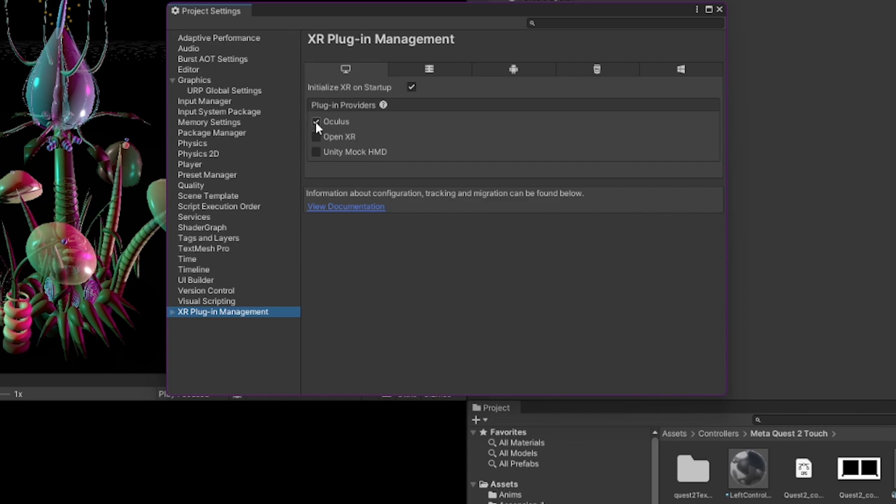
click(719, 10)
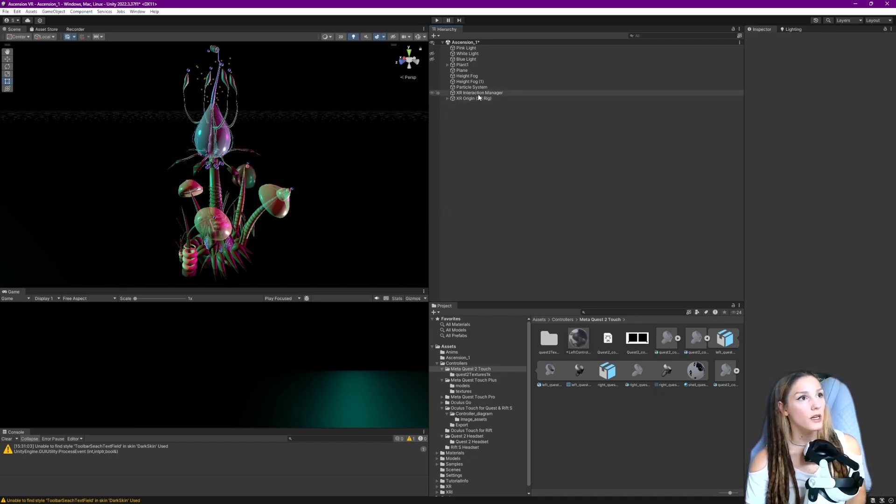
Run the scene in play mode to test the VR view, and stop it
click(437, 21)
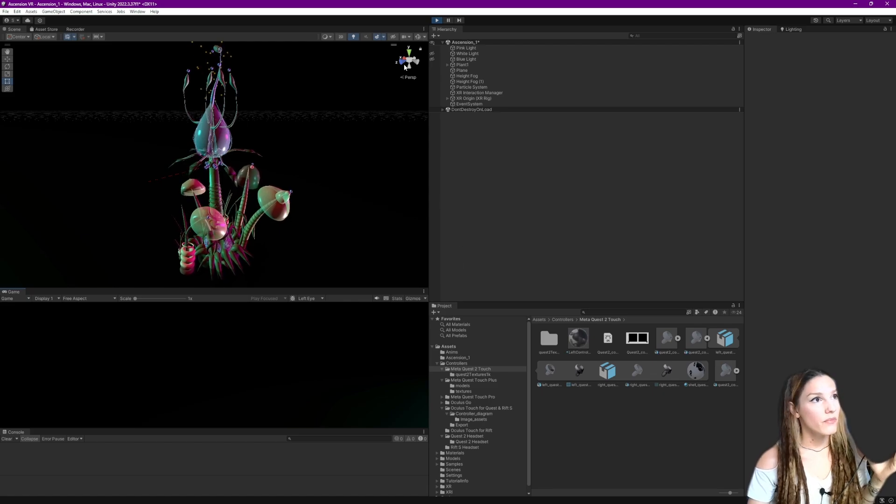
click(437, 21)
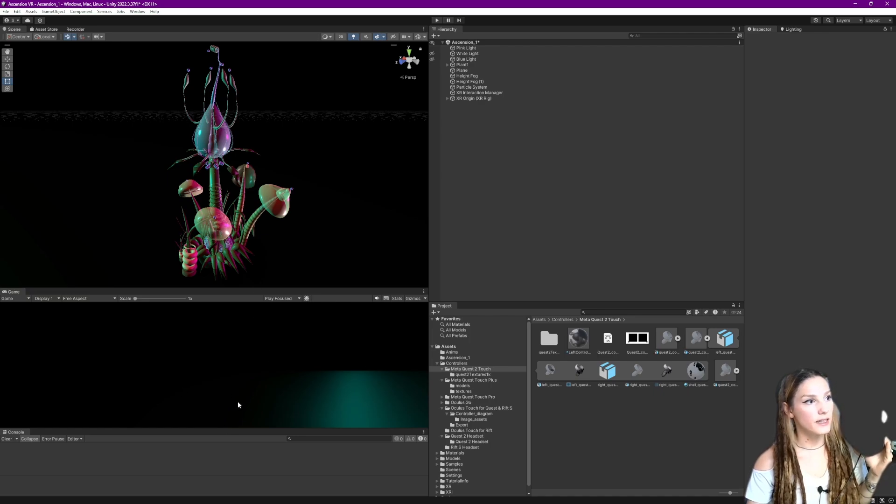
Set XR Origin (XR Rig) to X rotation 0, Y rotation 142.95 and Y position 27.82, and run the scene
click(470, 98)
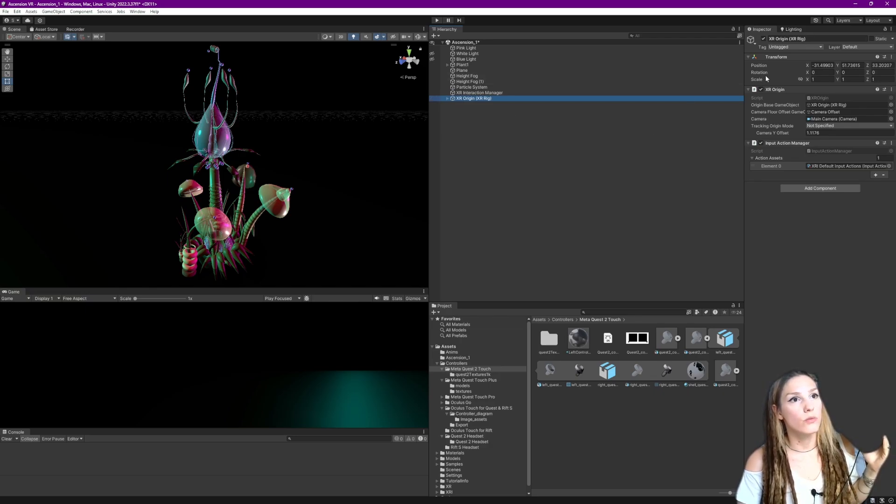
click(821, 72)
text(1.59)
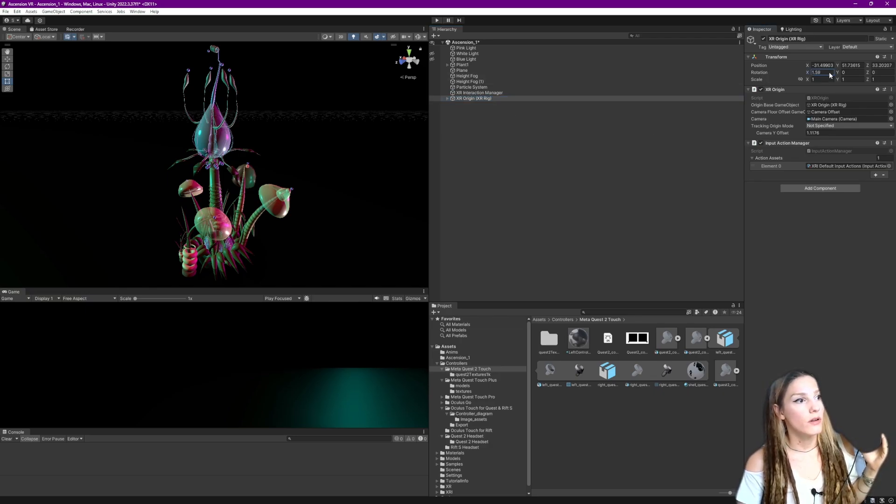
drag(815, 76, 811, 76)
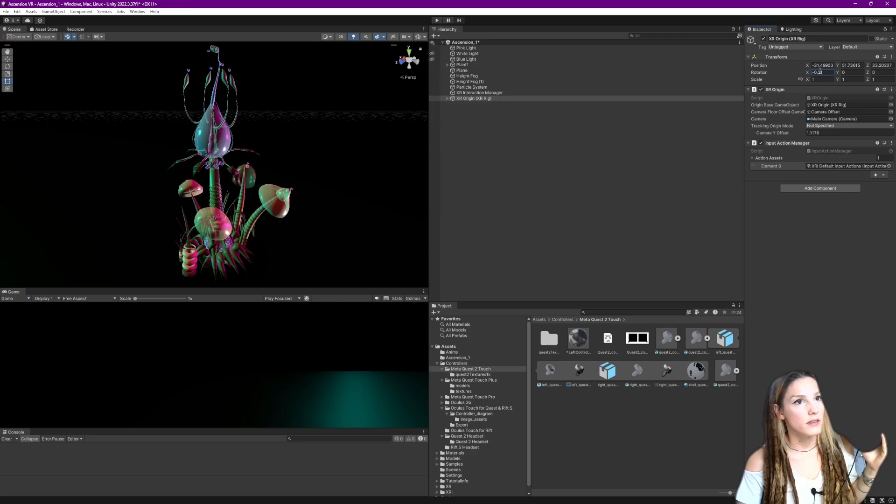
text(0)
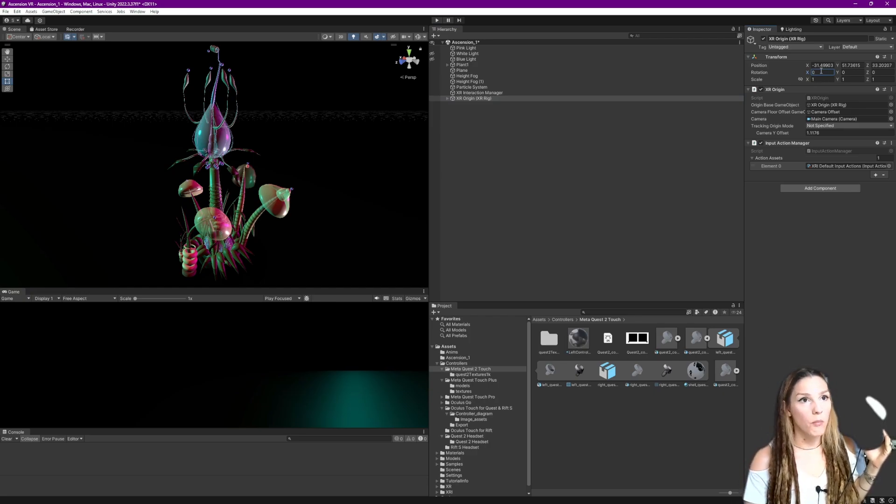
drag(838, 73, 847, 332)
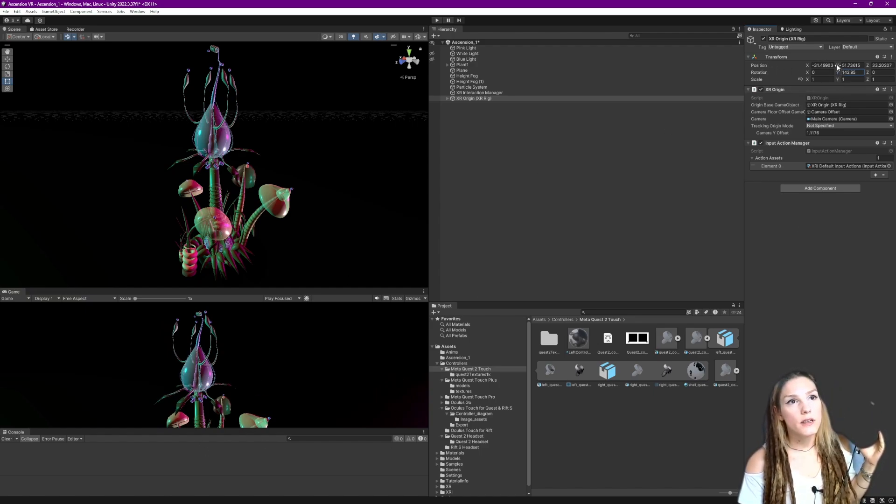
drag(838, 65, 581, 182)
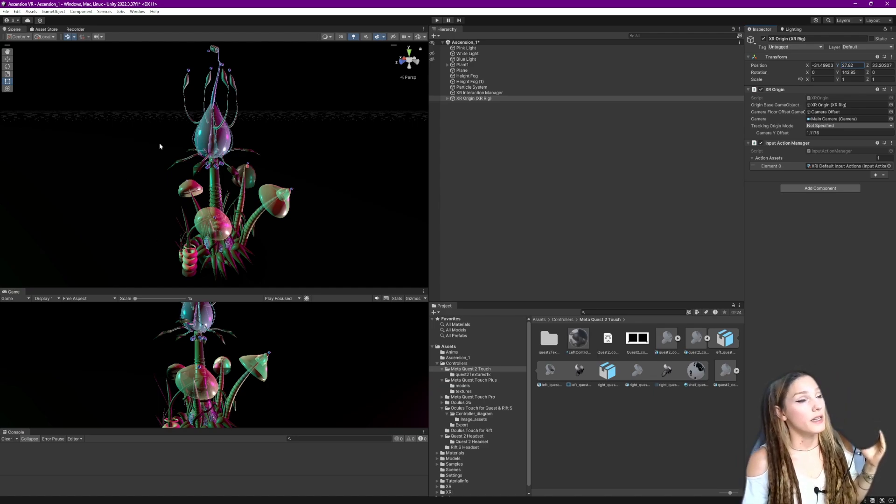
key(ctrl+p)
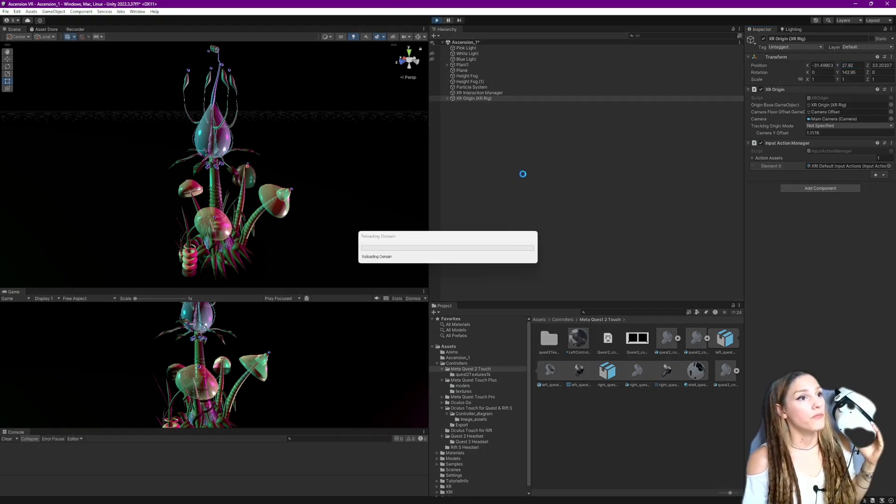